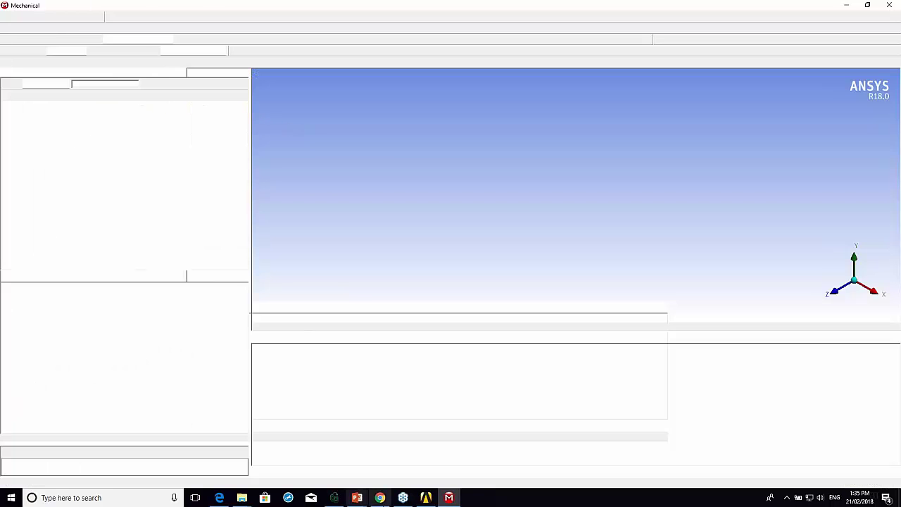
# Switch to the Workbench project and open the Engineering Data of the Static Structural system
pyautogui.click(427, 497)
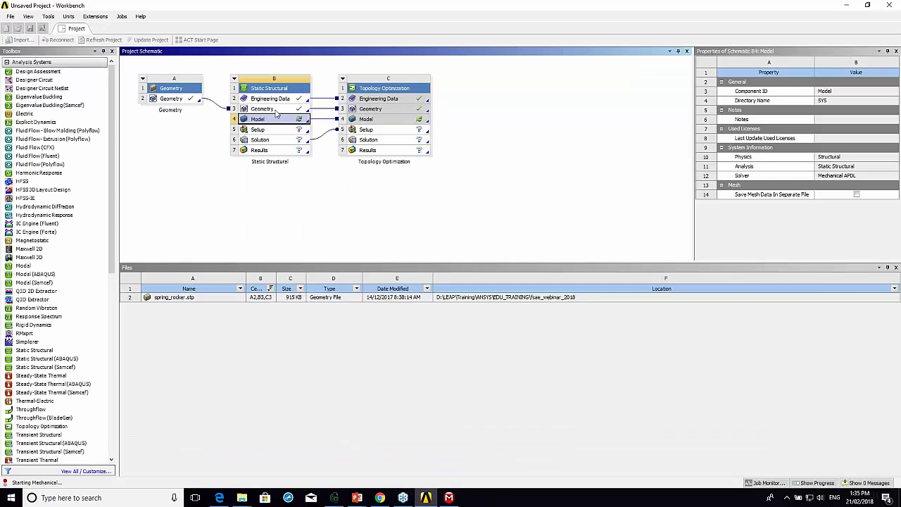
pyautogui.click(502, 340)
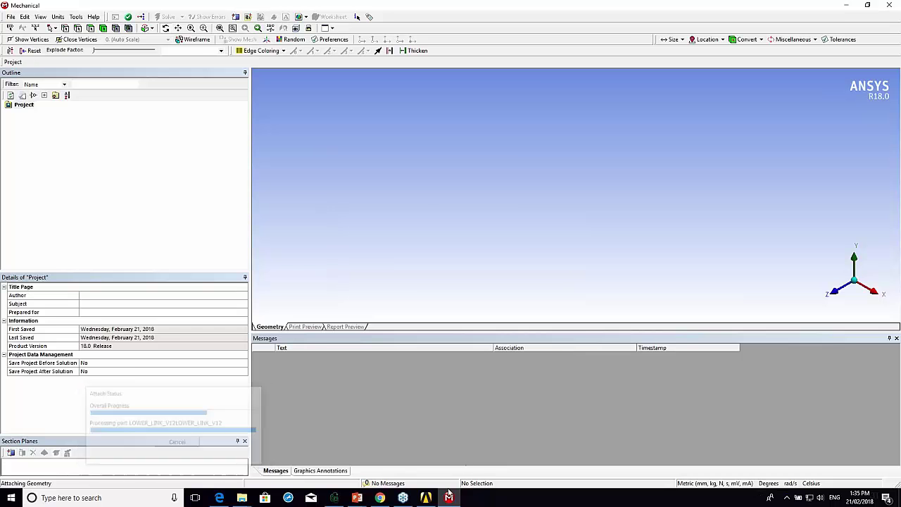
pyautogui.moveTo(425, 499)
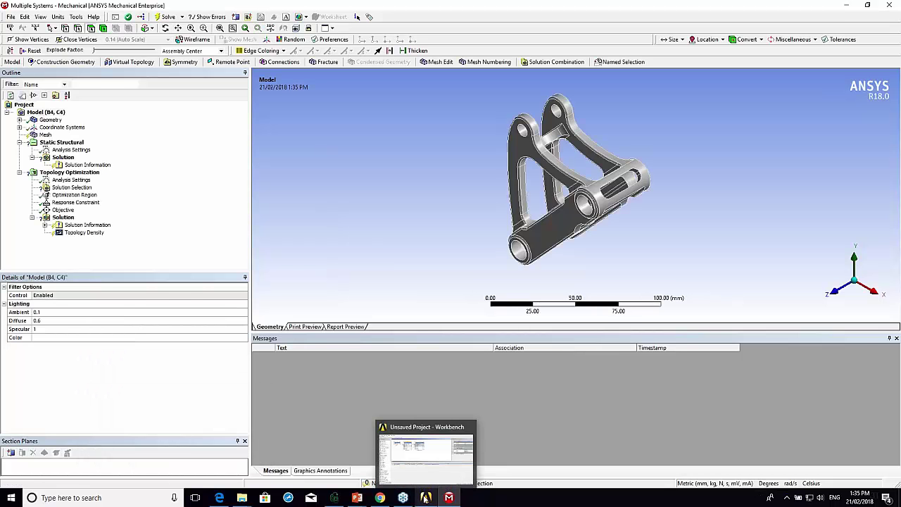
pyautogui.click(425, 498)
pyautogui.click(260, 99)
pyautogui.doubleClick(260, 99)
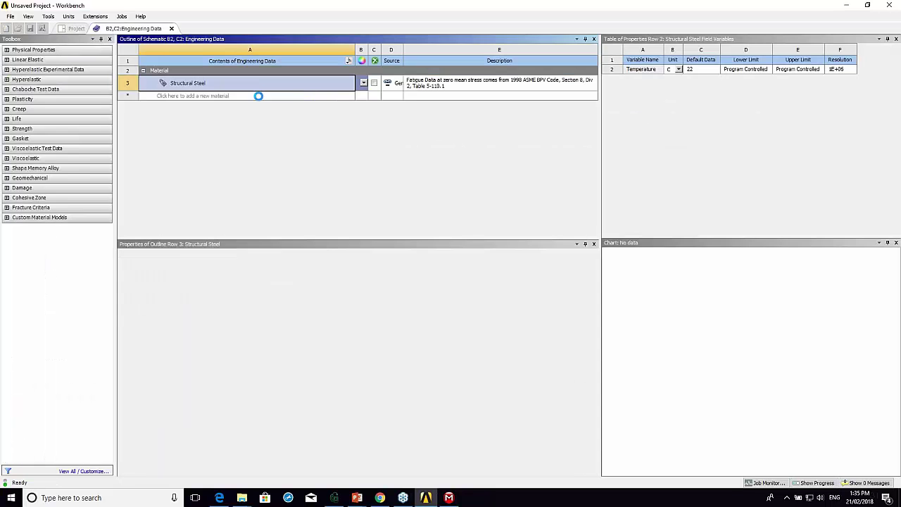
# Add Aluminum Alloy from the General Materials library to the engineering data and return to the project schematic
pyautogui.click(106, 39)
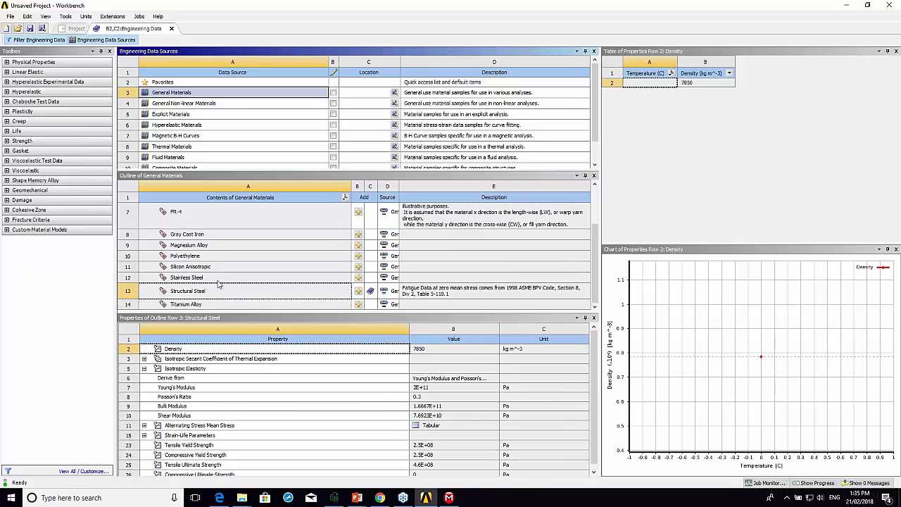
pyautogui.scroll(2, 218, 281)
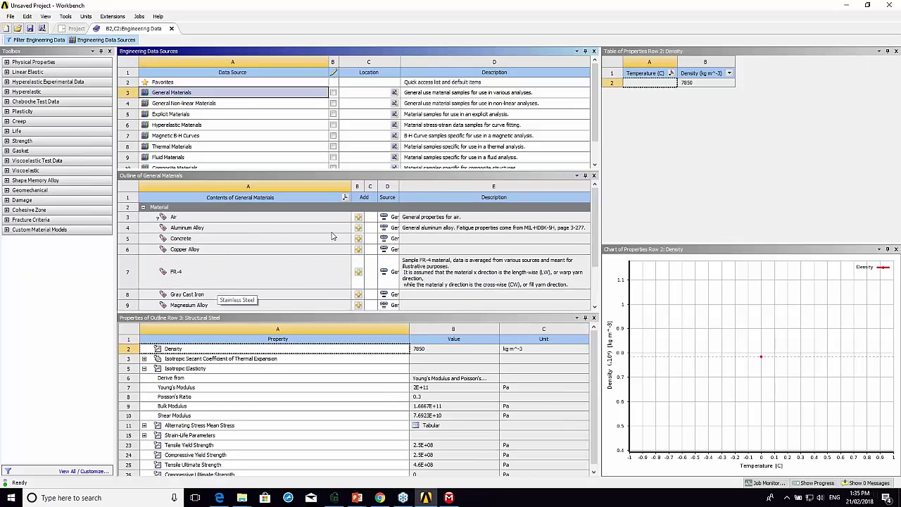
pyautogui.scroll(-3, 352, 246)
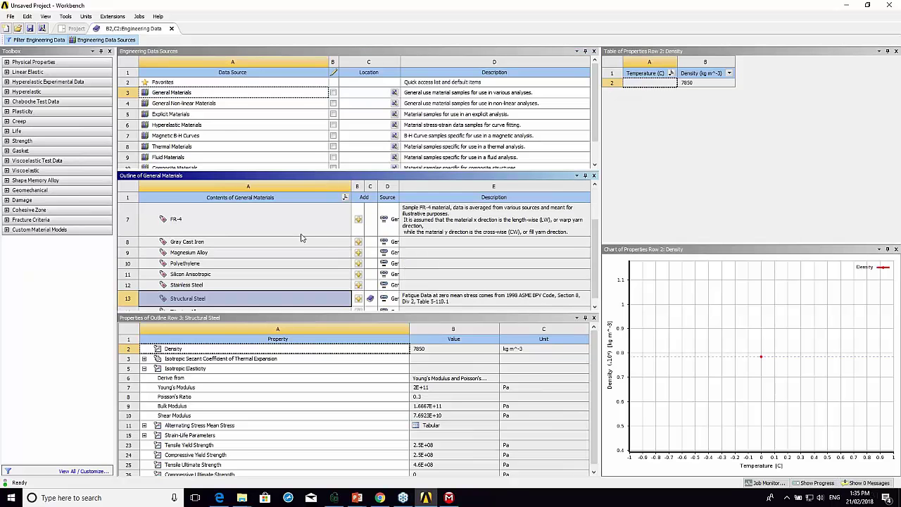
pyautogui.click(123, 40)
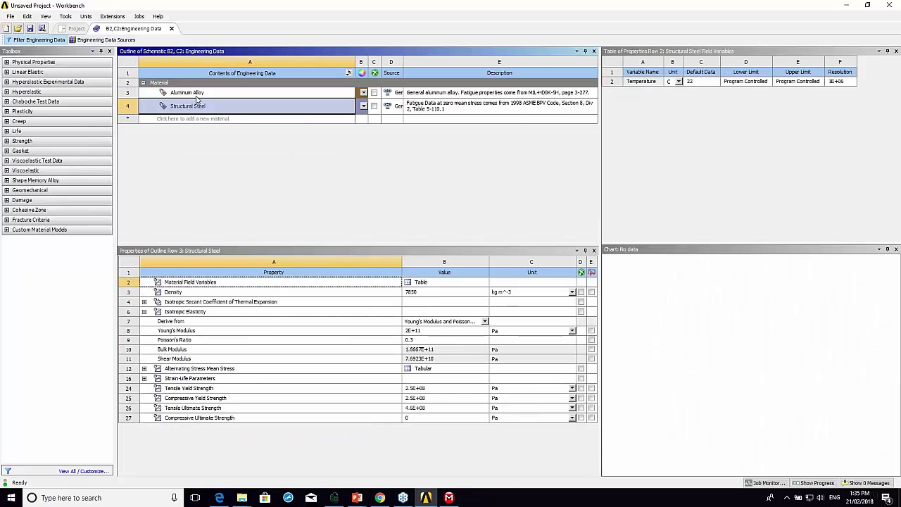
pyautogui.click(172, 28)
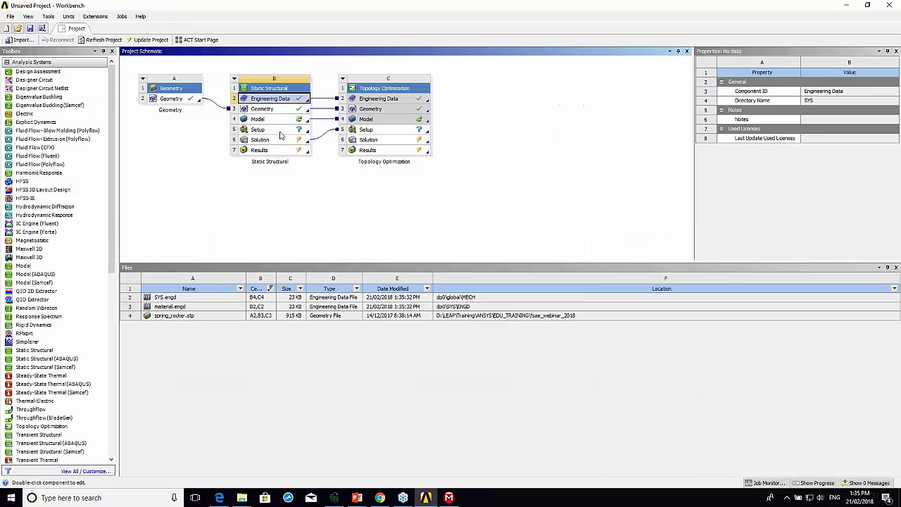
# Open the shared Model in Mechanical and assign Aluminum Alloy to the lower link body
pyautogui.doubleClick(295, 121)
pyautogui.click(482, 270)
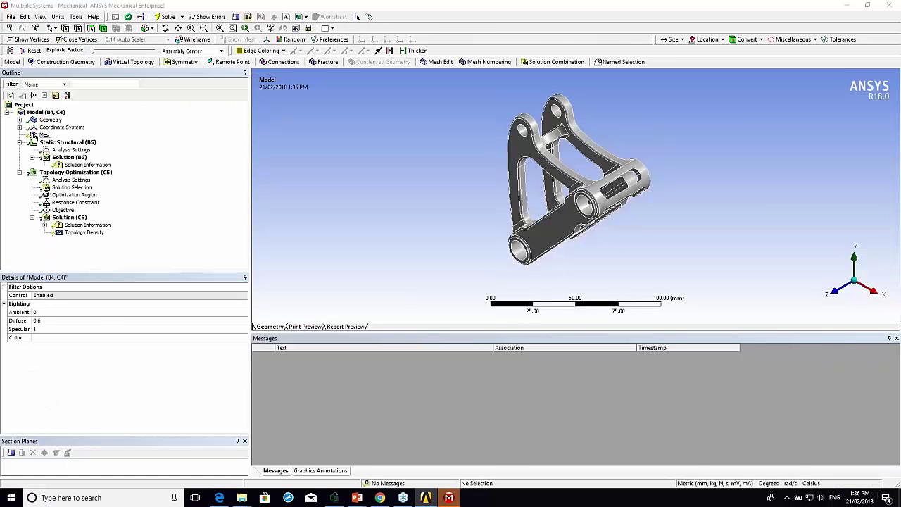
pyautogui.click(48, 120)
pyautogui.doubleClick(42, 120)
pyautogui.click(91, 126)
pyautogui.click(111, 354)
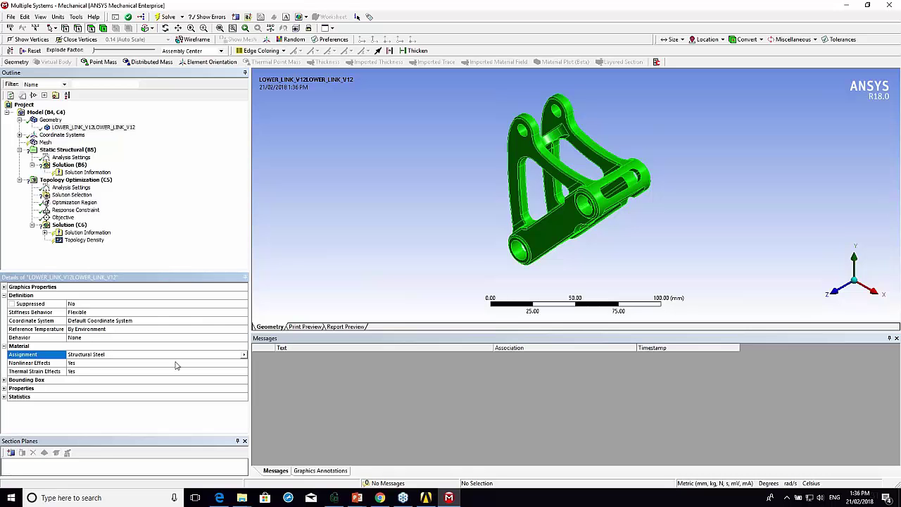
pyautogui.click(243, 356)
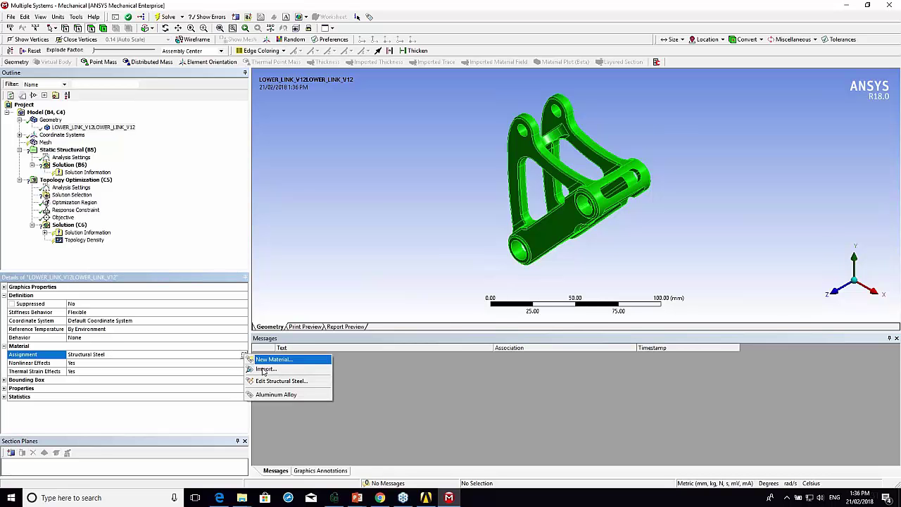
pyautogui.click(282, 395)
# Add a Cylindrical Support to the static structural analysis on both inner faces of the lower bore next to the notch
pyautogui.moveTo(633, 176); pyautogui.dragTo(660, 170, button='middle')
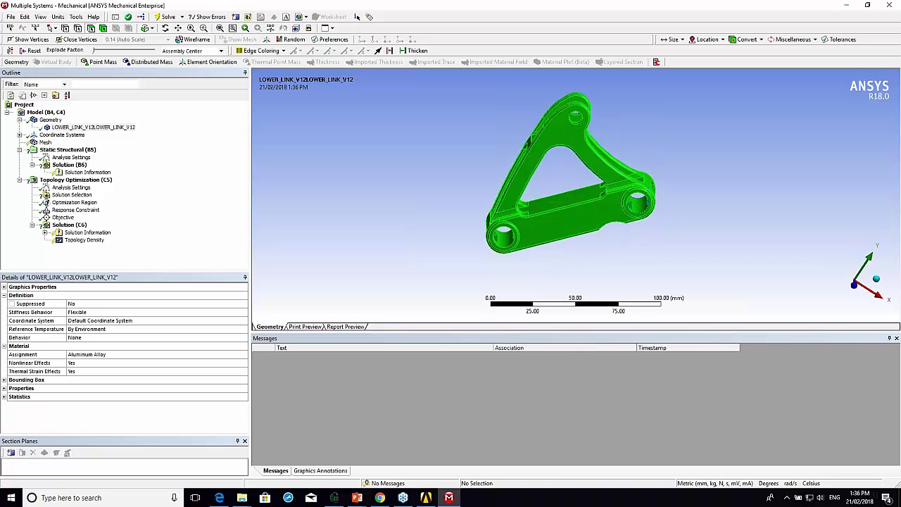
pyautogui.click(644, 215)
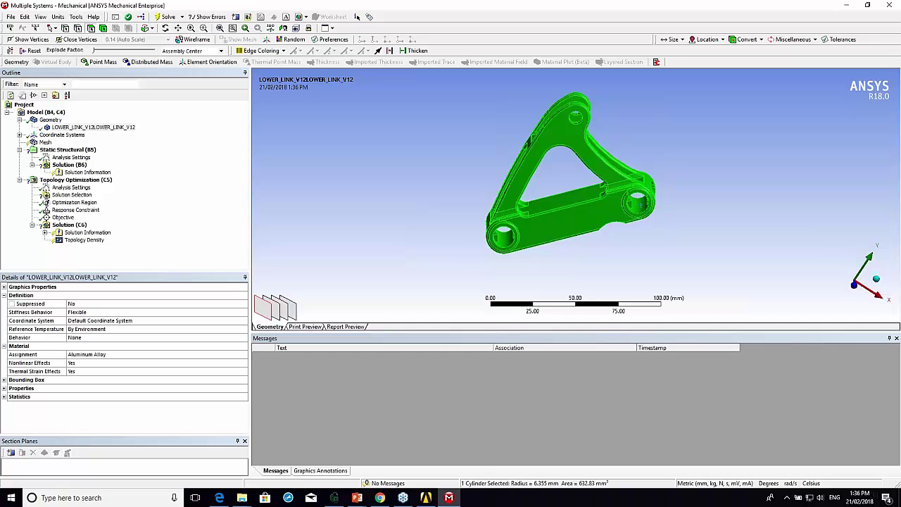
pyautogui.click(67, 149)
pyautogui.moveTo(602, 219); pyautogui.dragTo(640, 202, button='middle')
pyautogui.keyDown('ctrl'); pyautogui.click(633, 186); pyautogui.keyUp('ctrl')
pyautogui.rightClick(642, 205)
pyautogui.moveTo(660, 210)
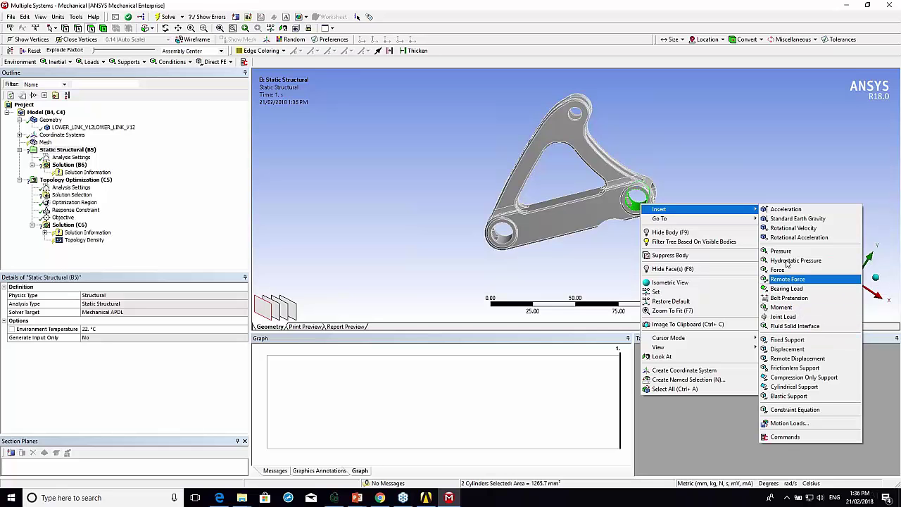
pyautogui.click(806, 388)
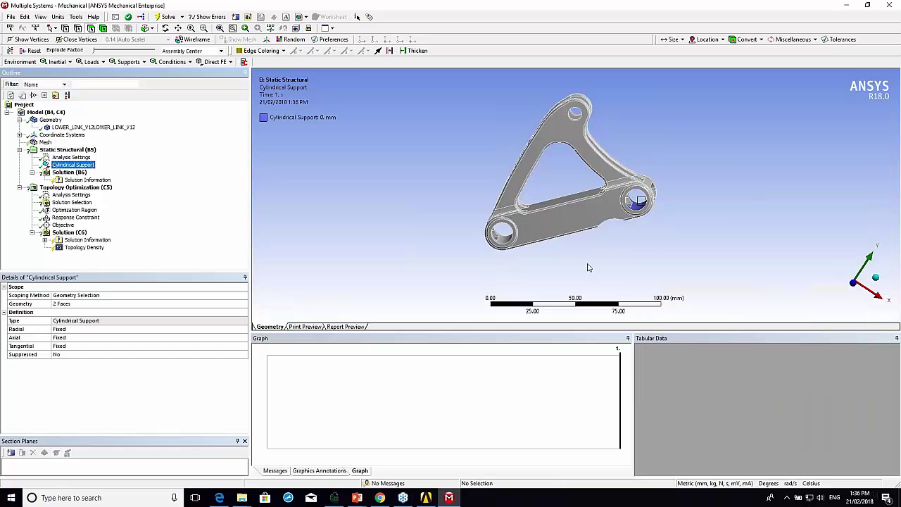
# Set the tangential direction of the Cylindrical Support to Free
pyautogui.click(69, 348)
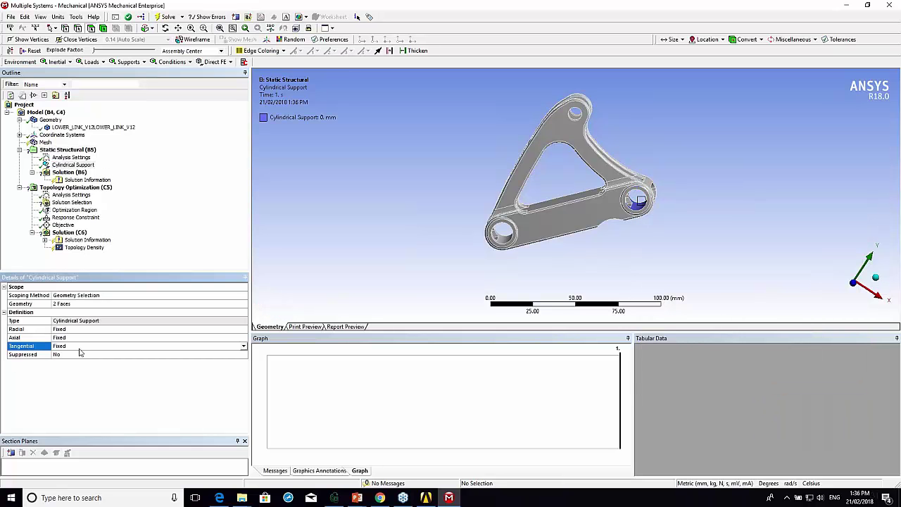
pyautogui.click(243, 346)
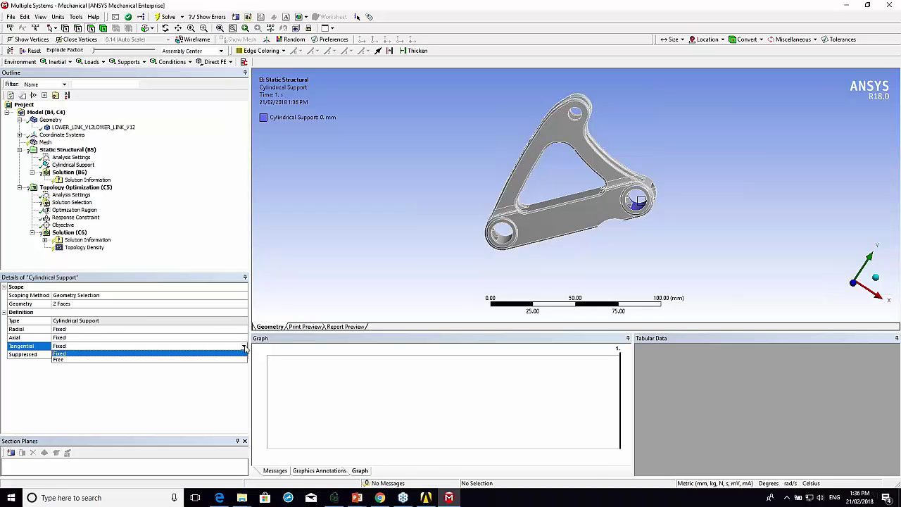
pyautogui.click(63, 360)
# Add a Fixed Support on both inner faces of the other lower bore, opposite the Cylindrical Support
pyautogui.moveTo(501, 195); pyautogui.dragTo(524, 238, button='middle')
pyautogui.scroll(2, 493, 247)
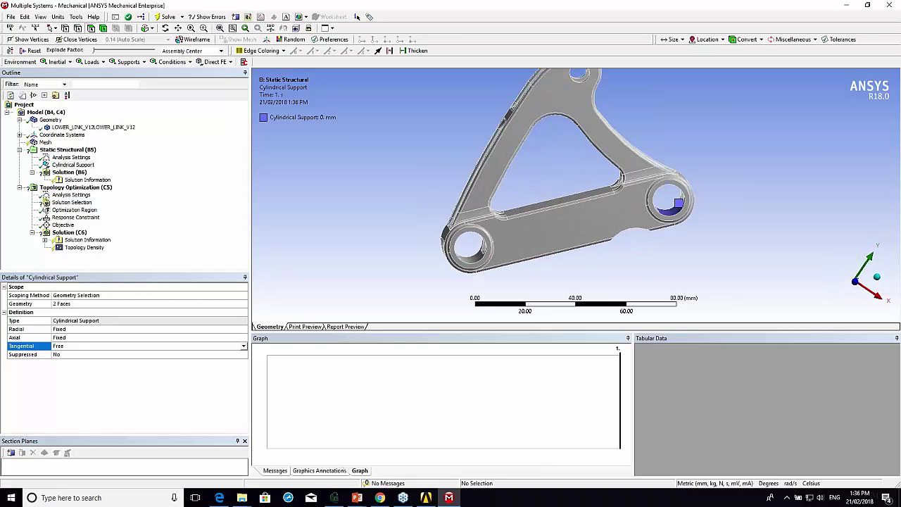
pyautogui.click(477, 266)
pyautogui.moveTo(477, 266); pyautogui.dragTo(468, 225, button='middle')
pyautogui.keyDown('ctrl'); pyautogui.click(466, 222); pyautogui.keyUp('ctrl')
pyautogui.rightClick(465, 221)
pyautogui.moveTo(491, 228)
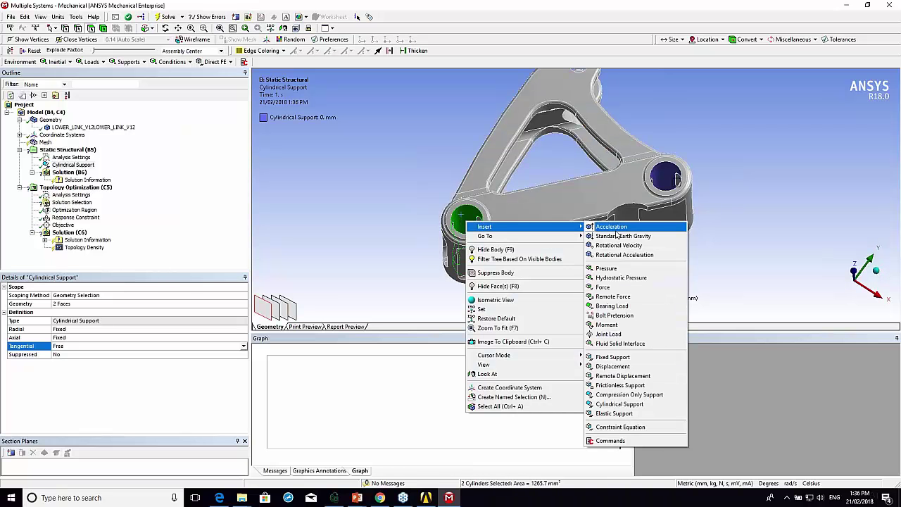
pyautogui.click(629, 359)
# Insert a Remote Force on the four inner faces of the holes in the link's two upper lugs
pyautogui.moveTo(535, 212); pyautogui.dragTo(533, 169, button='middle')
pyautogui.scroll(4, 533, 168)
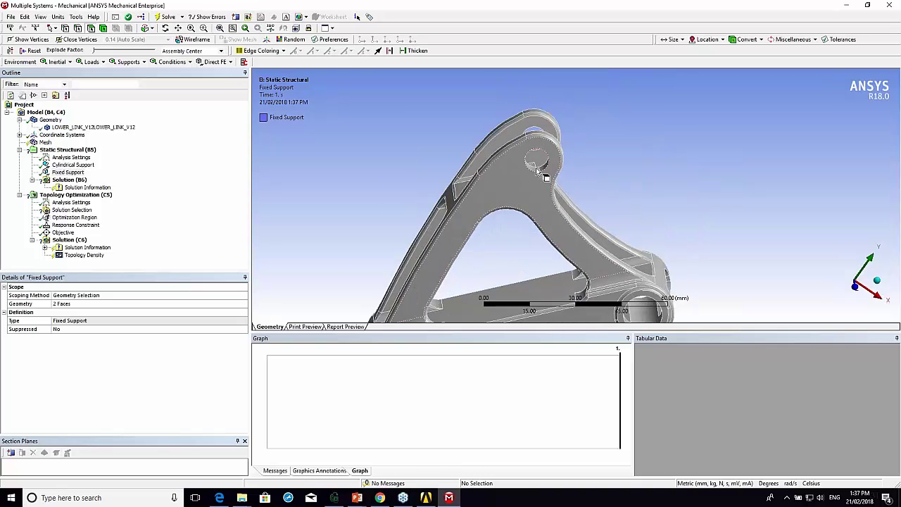
pyautogui.click(526, 153)
pyautogui.keyDown('ctrl'); pyautogui.click(539, 162); pyautogui.keyUp('ctrl')
pyautogui.moveTo(536, 157)
pyautogui.mouseDown(button='middle')
pyautogui.moveTo(541, 168)
pyautogui.moveTo(534, 149)
pyautogui.mouseUp(button='middle')
pyautogui.keyDown('ctrl'); pyautogui.click(524, 141); pyautogui.keyUp('ctrl')
pyautogui.keyDown('ctrl'); pyautogui.click(531, 141); pyautogui.keyUp('ctrl')
pyautogui.scroll(-2, 533, 144)
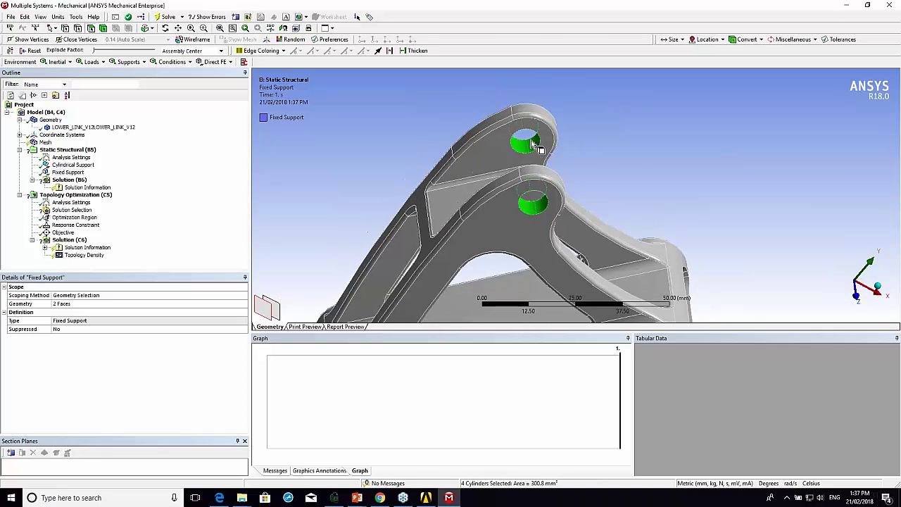
pyautogui.rightClick(532, 144)
pyautogui.moveTo(552, 151)
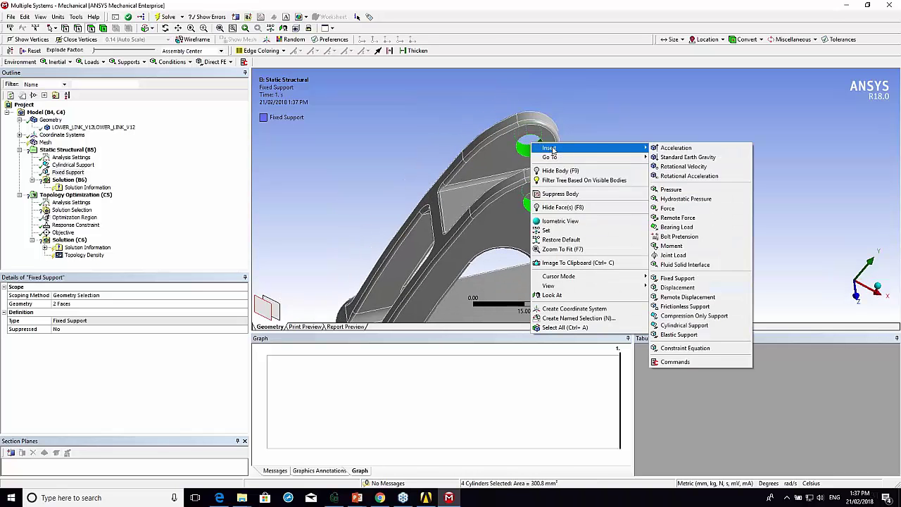
pyautogui.click(678, 217)
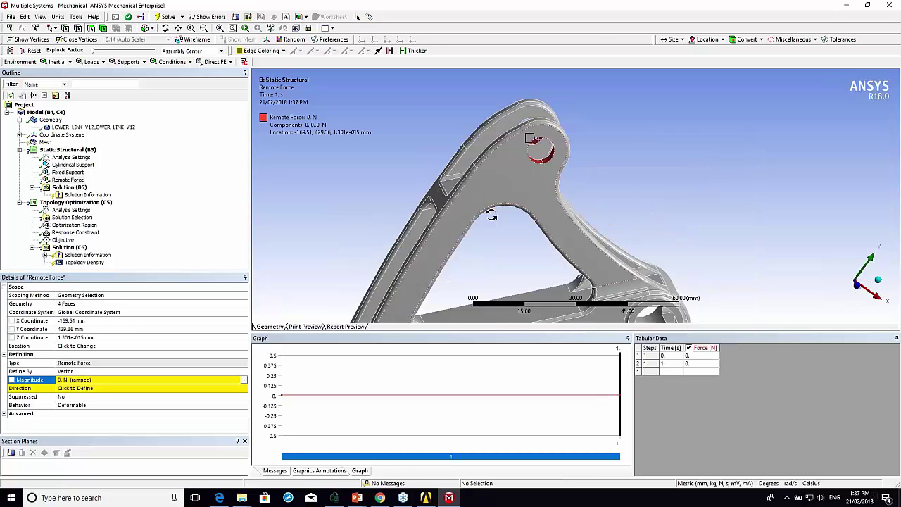
# Set the Remote Force magnitude to 600 N
pyautogui.moveTo(514, 212); pyautogui.dragTo(490, 222, button='middle')
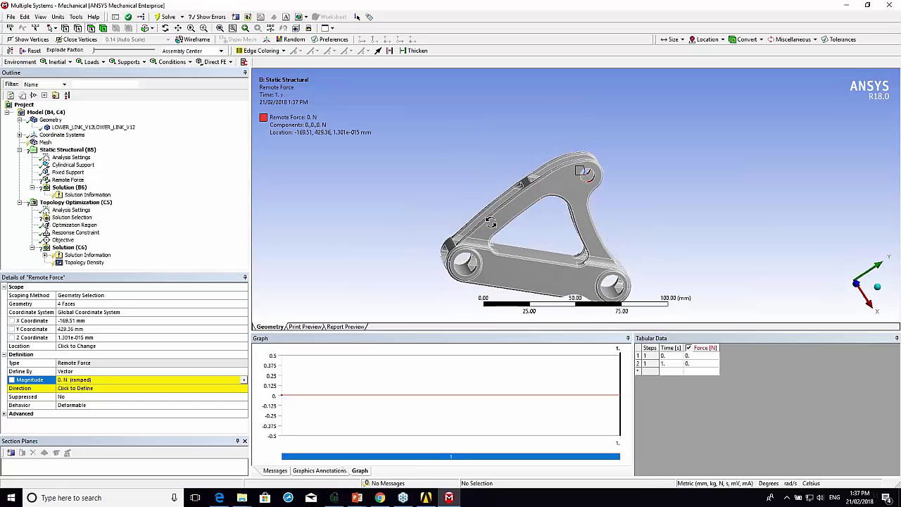
pyautogui.click(72, 379)
pyautogui.write('600')
pyautogui.press('Return')
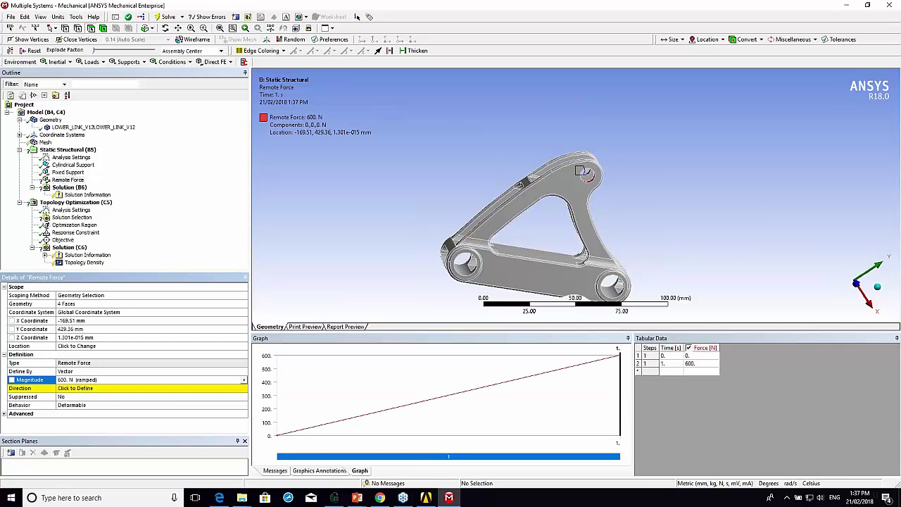
# Define the Remote Force direction using geometry picked on the arm between the upper lugs and the fixed bore
pyautogui.click(81, 388)
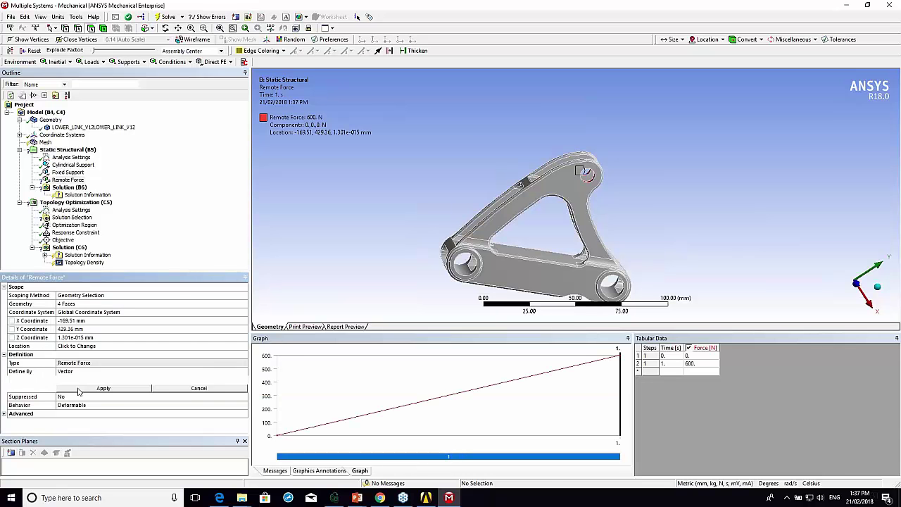
pyautogui.click(507, 206)
pyautogui.scroll(2, 507, 205)
pyautogui.scroll(2, 508, 203)
pyautogui.moveTo(479, 211); pyautogui.dragTo(591, 147, button='middle')
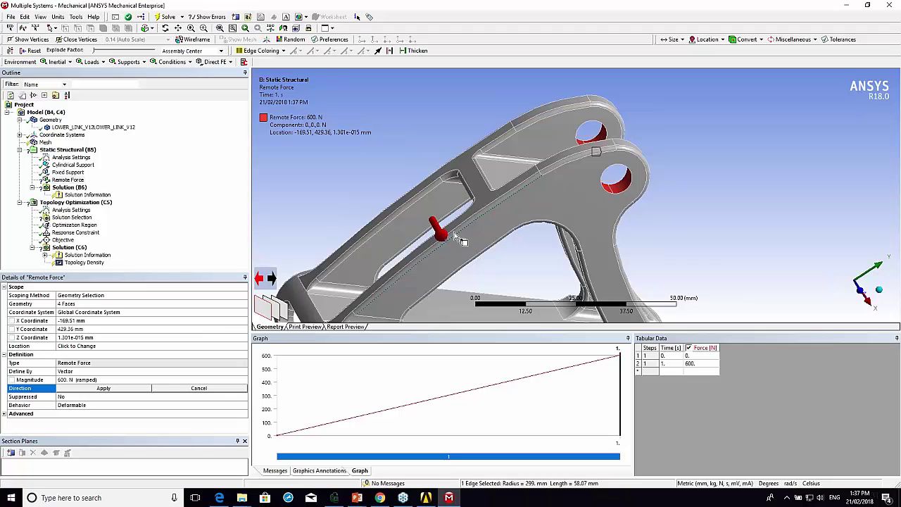
pyautogui.click(459, 242)
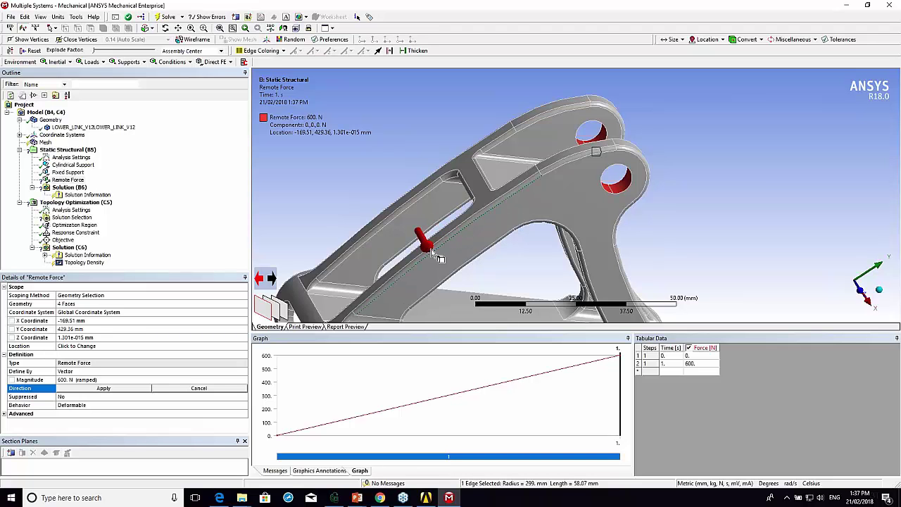
pyautogui.click(441, 242)
pyautogui.moveTo(442, 243); pyautogui.dragTo(376, 214, button='middle')
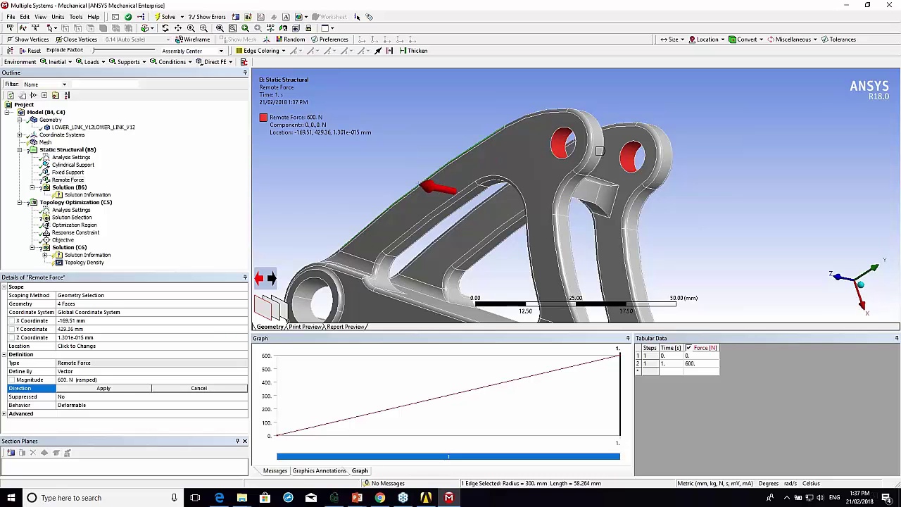
pyautogui.click(480, 185)
pyautogui.keyDown('ctrl'); pyautogui.click(390, 259); pyautogui.keyUp('ctrl')
pyautogui.moveTo(396, 268); pyautogui.dragTo(539, 229, button='middle')
pyautogui.click(103, 388)
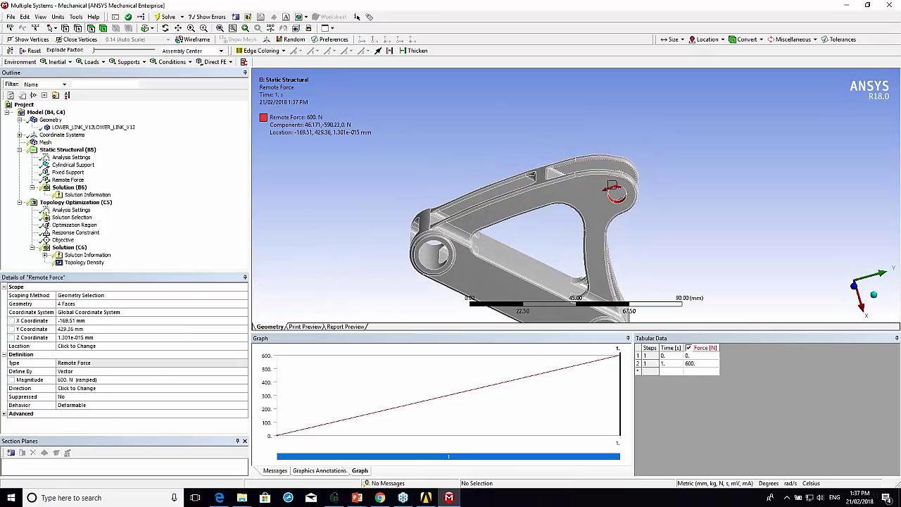
# Insert a mesh Sizing control scoped to the whole link body
pyautogui.press('F7')
pyautogui.moveTo(567, 181); pyautogui.dragTo(515, 227, button='middle')
pyautogui.click(44, 143)
pyautogui.rightClick(43, 143)
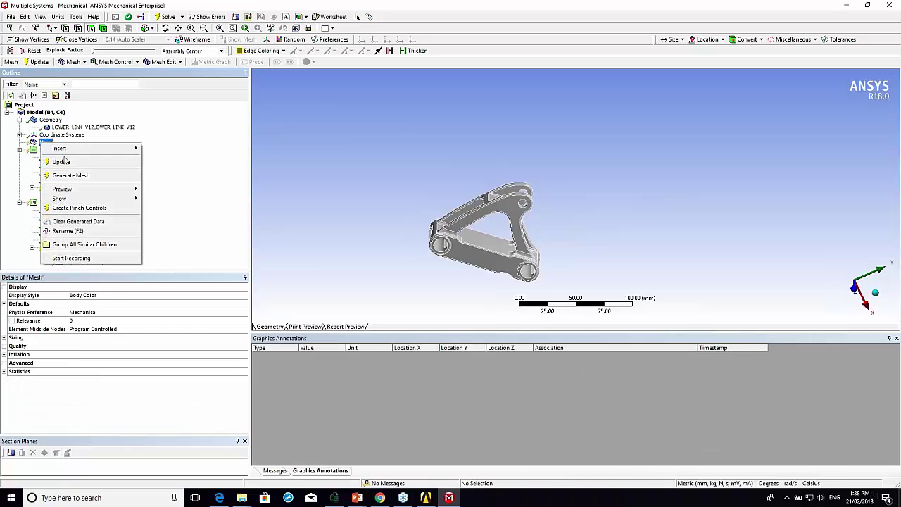
pyautogui.moveTo(70, 148)
pyautogui.click(166, 161)
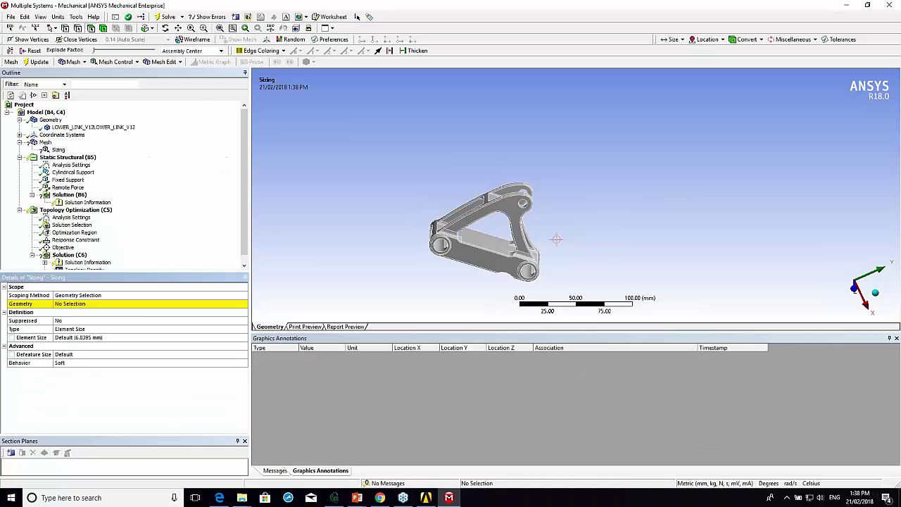
pyautogui.click(104, 28)
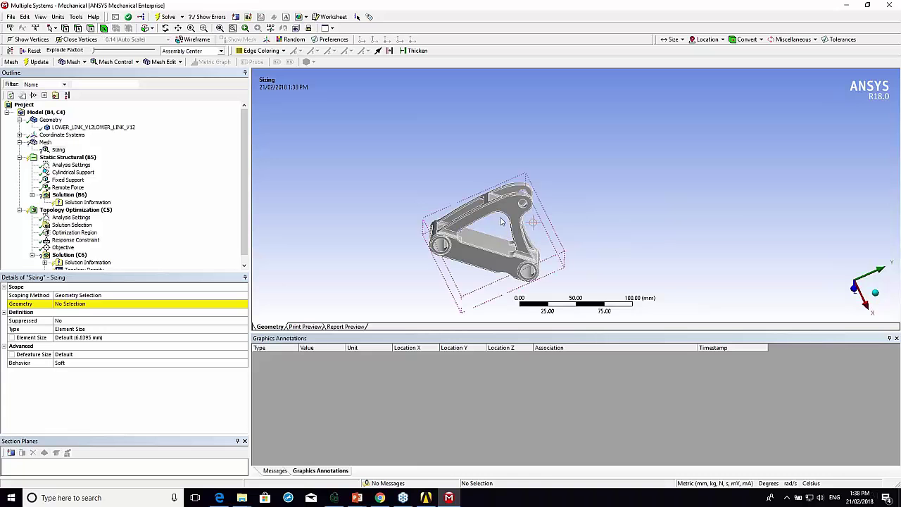
pyautogui.click(525, 211)
pyautogui.click(81, 306)
pyautogui.click(77, 306)
# Set the Body Sizing element size to 3 mm and generate the mesh
pyautogui.click(83, 337)
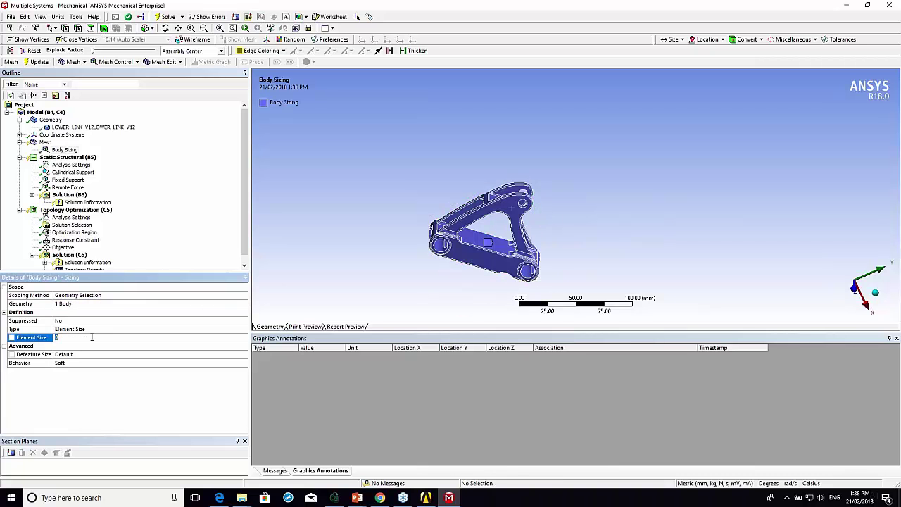
pyautogui.write('3')
pyautogui.press('Return')
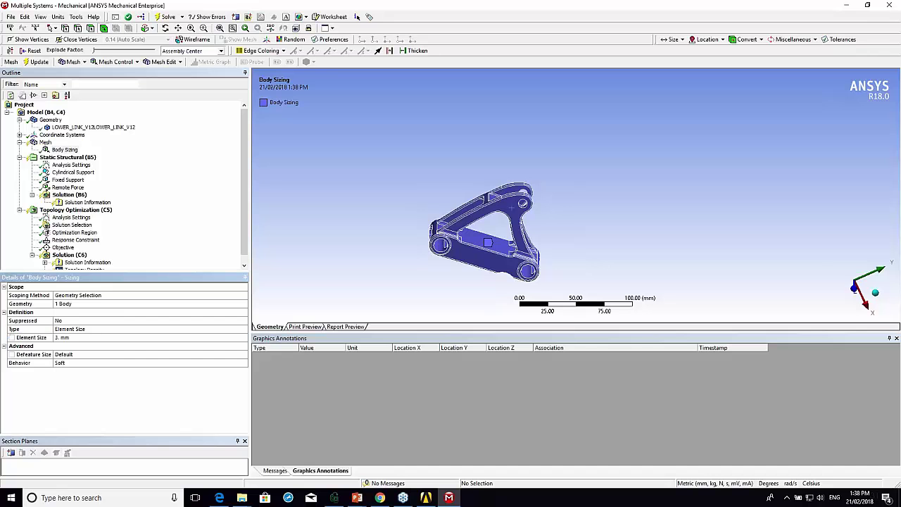
pyautogui.click(45, 143)
pyautogui.rightClick(45, 143)
pyautogui.click(106, 178)
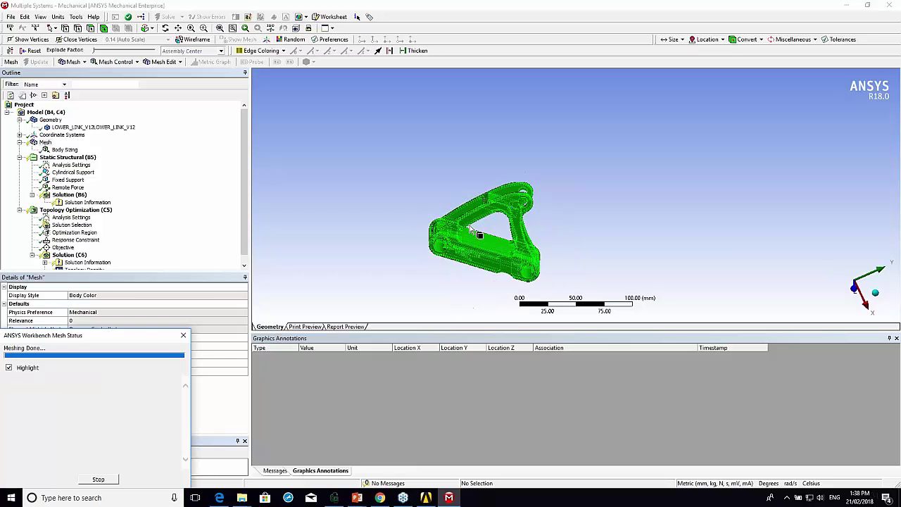
pyautogui.scroll(5, 492, 245)
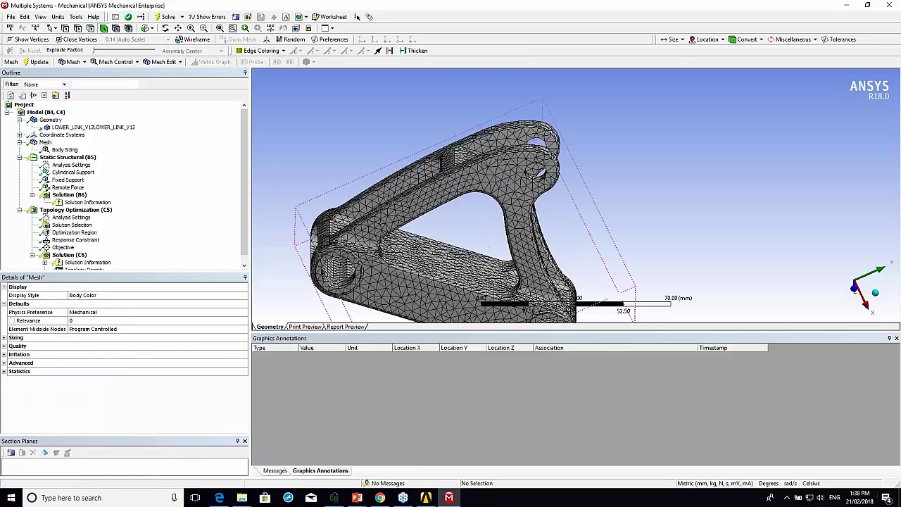
# Refine the Body Sizing element size to 2 mm and regenerate the mesh
pyautogui.click(64, 150)
pyautogui.click(71, 339)
pyautogui.write('2')
pyautogui.press('Return')
pyautogui.click(44, 142)
pyautogui.rightClick(38, 143)
pyautogui.click(73, 176)
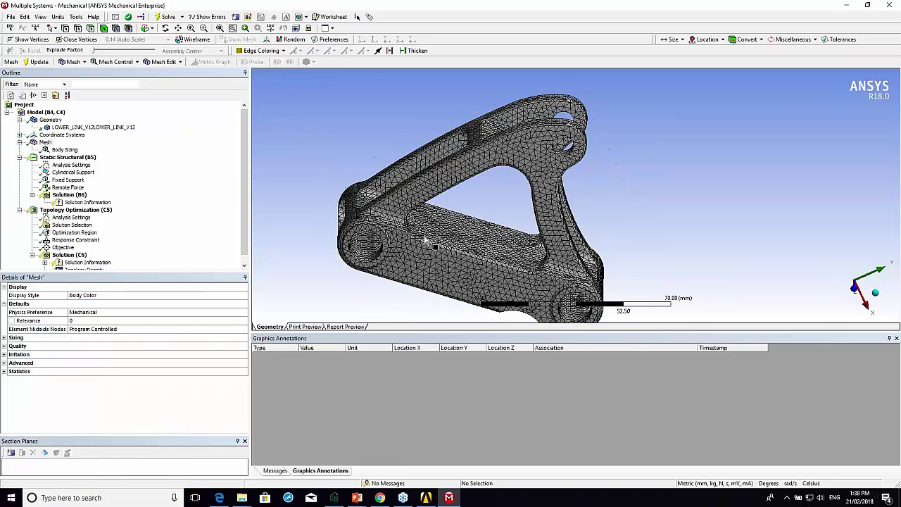
# Add Equivalent (von-Mises) Stress and Total Deformation results to the Static Structural solution
pyautogui.click(68, 195)
pyautogui.rightClick(68, 195)
pyautogui.moveTo(96, 204)
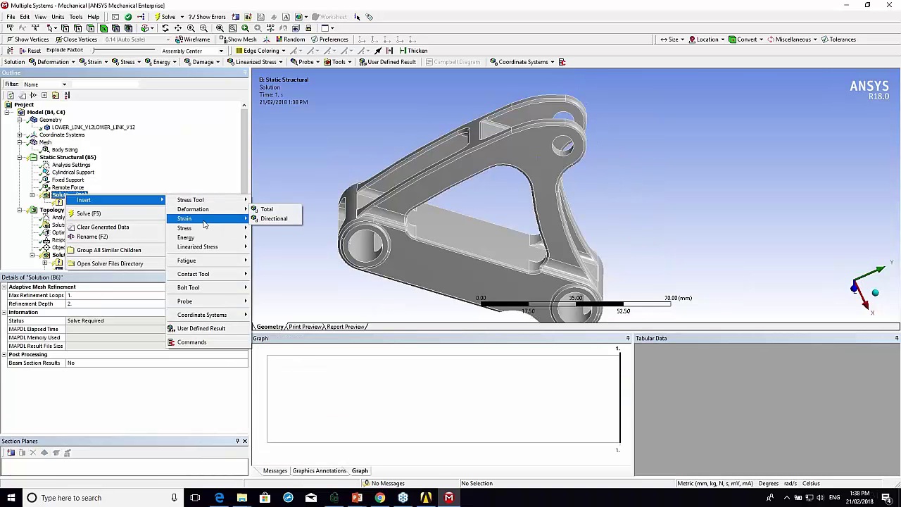
pyautogui.moveTo(249, 230)
pyautogui.click(289, 228)
pyautogui.rightClick(78, 195)
pyautogui.moveTo(95, 199)
pyautogui.moveTo(221, 207)
pyautogui.click(278, 210)
# Solve the Static Structural analysis
pyautogui.click(71, 195)
pyautogui.rightClick(70, 194)
pyautogui.click(88, 216)
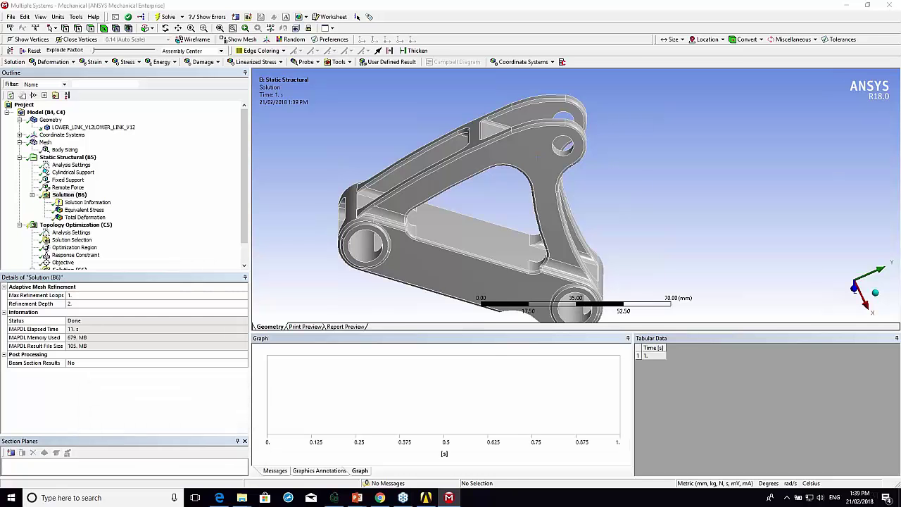
# Inspect the Equivalent Stress result and the Total Deformation result on the link
pyautogui.click(83, 210)
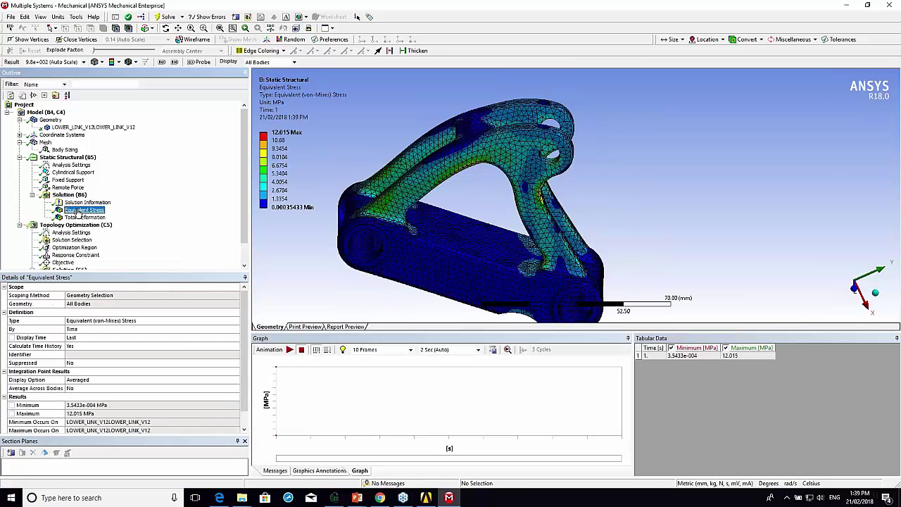
pyautogui.moveTo(544, 191); pyautogui.dragTo(546, 170)
pyautogui.click(98, 219)
pyautogui.moveTo(550, 202); pyautogui.dragTo(606, 185)
# Set the displayed scale of the Total Deformation result to 2x Auto
pyautogui.click(83, 62)
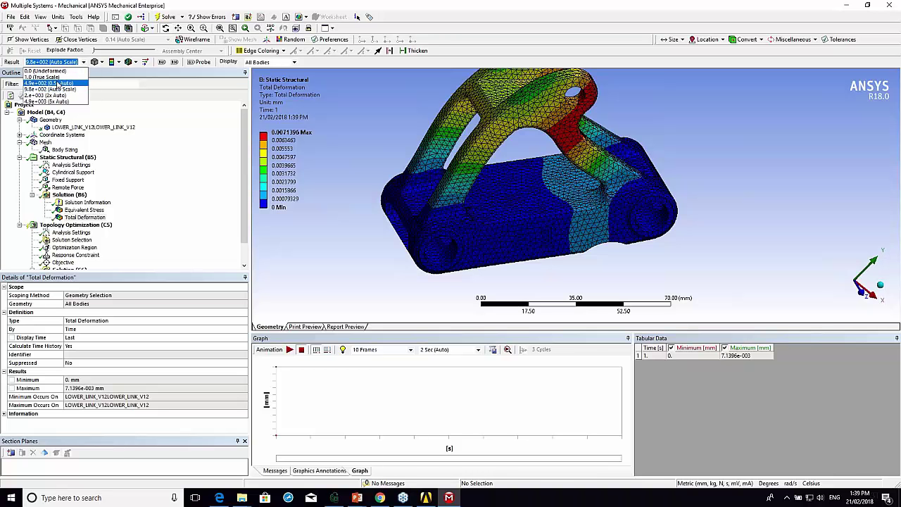
pyautogui.click(55, 90)
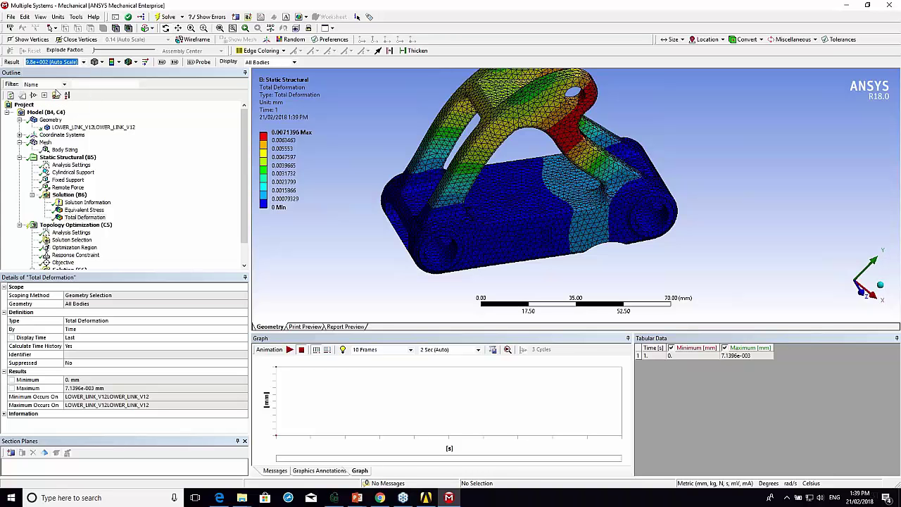
pyautogui.click(83, 62)
pyautogui.click(56, 98)
# Examine the exaggerated deformation of the link's lugs, arms and lower bores from several sides
pyautogui.moveTo(547, 204)
pyautogui.mouseDown()
pyautogui.moveTo(506, 141)
pyautogui.moveTo(535, 192)
pyautogui.mouseUp()
pyautogui.scroll(-2, 558, 148)
pyautogui.moveTo(605, 176); pyautogui.dragTo(646, 195)
pyautogui.moveTo(542, 192)
pyautogui.mouseDown()
pyautogui.moveTo(517, 195)
pyautogui.moveTo(548, 176)
pyautogui.mouseUp()
pyautogui.scroll(3, 547, 176)
pyautogui.moveTo(563, 207); pyautogui.dragTo(566, 258)
pyautogui.scroll(-3, 601, 207)
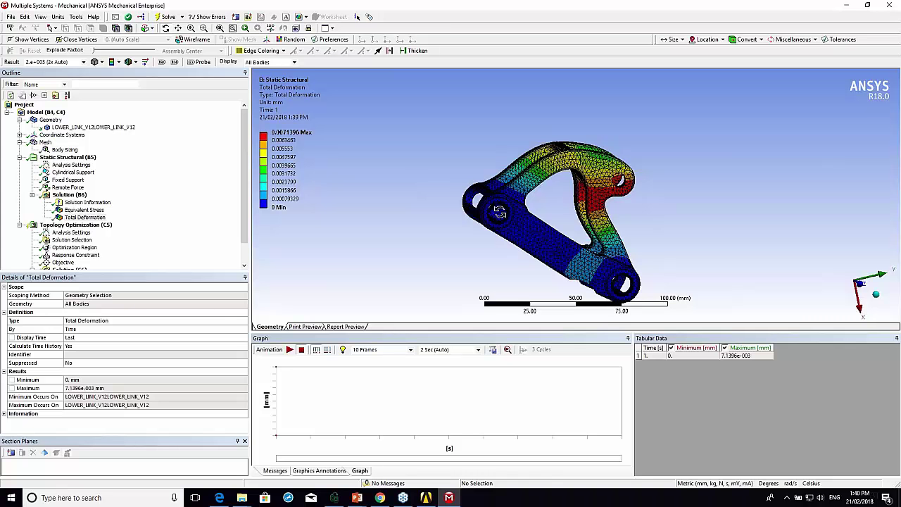
pyautogui.moveTo(512, 211)
pyautogui.mouseDown()
pyautogui.moveTo(492, 215)
pyautogui.moveTo(514, 209)
pyautogui.mouseUp()
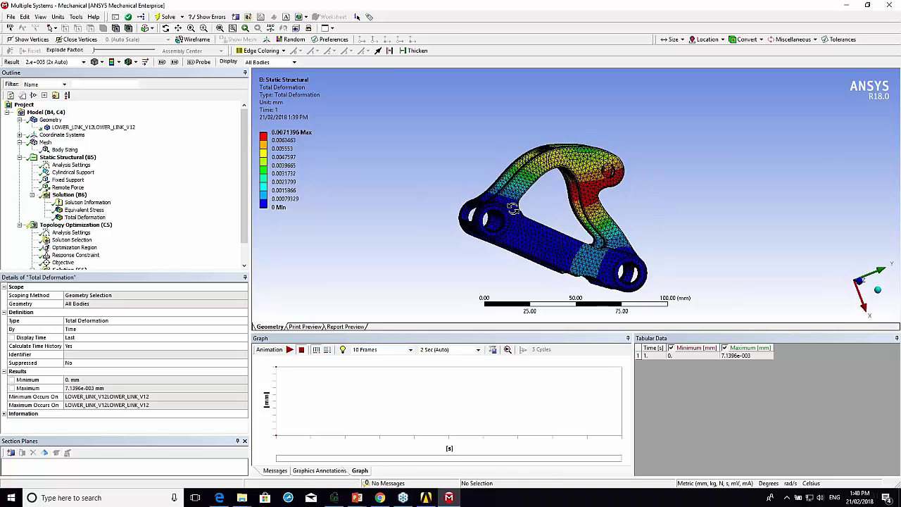
# Review the Optimization Region of the Topology Optimization, including its design region, exclusion region and exclusion definition options
pyautogui.click(67, 225)
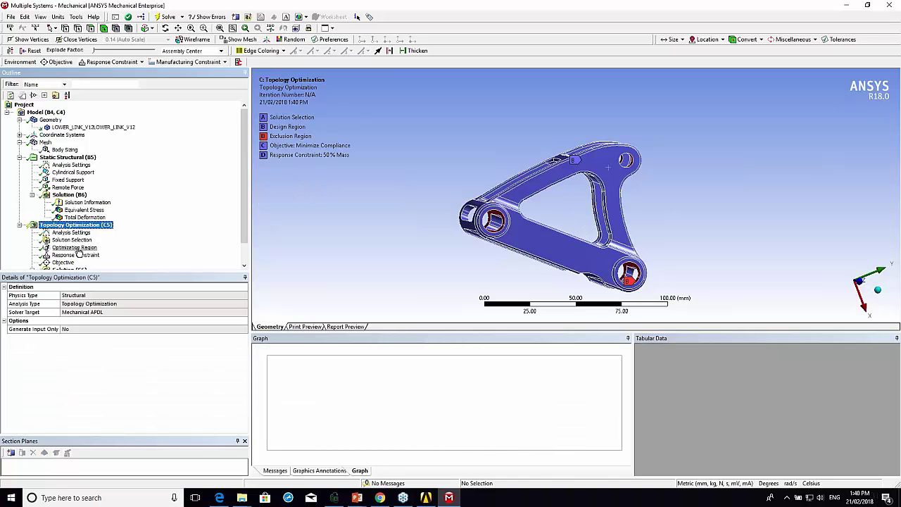
pyautogui.click(77, 249)
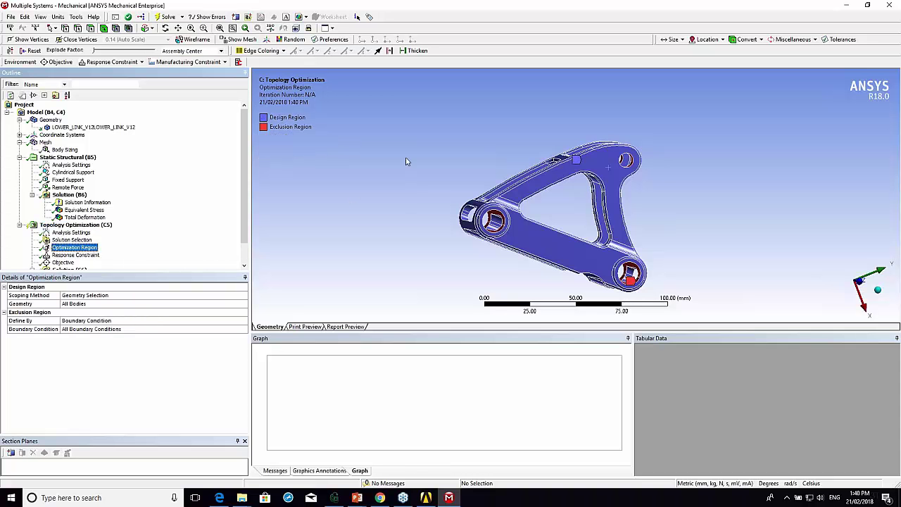
pyautogui.moveTo(445, 145); pyautogui.dragTo(450, 164, button='middle')
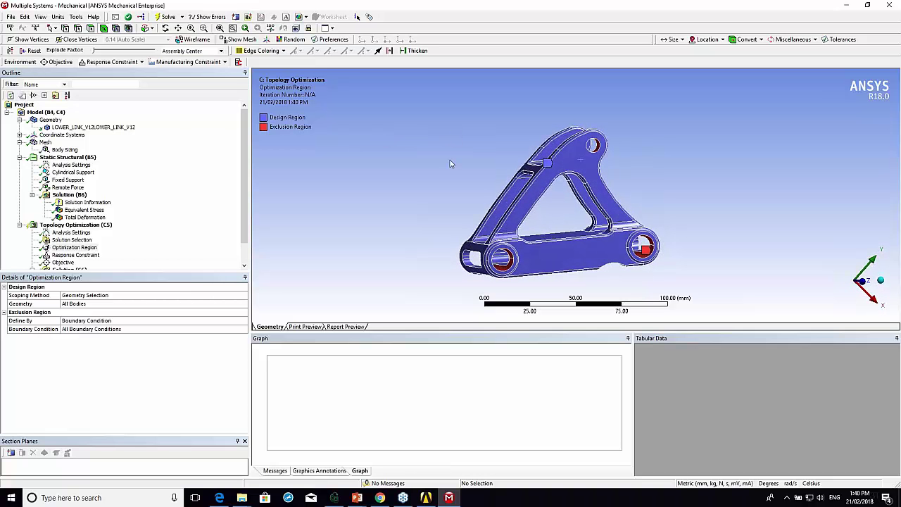
pyautogui.rightClick(94, 246)
pyautogui.moveTo(95, 255)
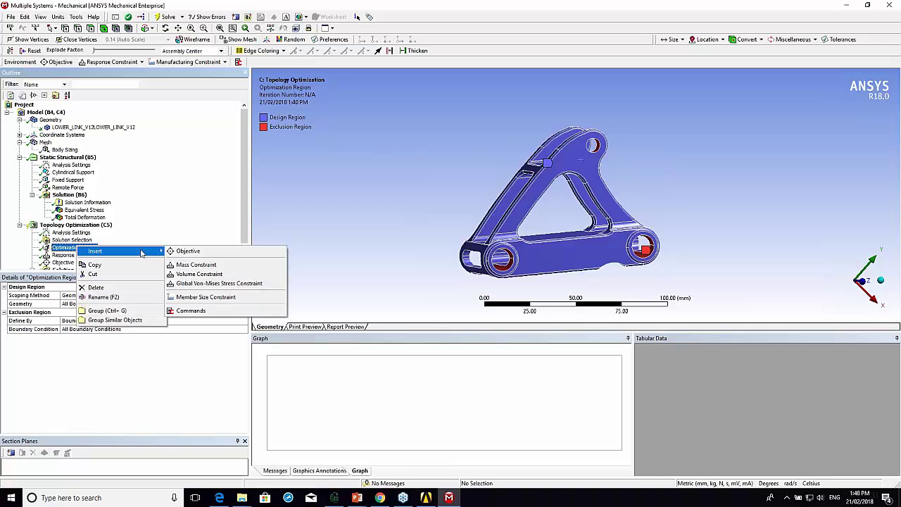
pyautogui.click(421, 183)
pyautogui.moveTo(522, 166); pyautogui.dragTo(468, 186, button='middle')
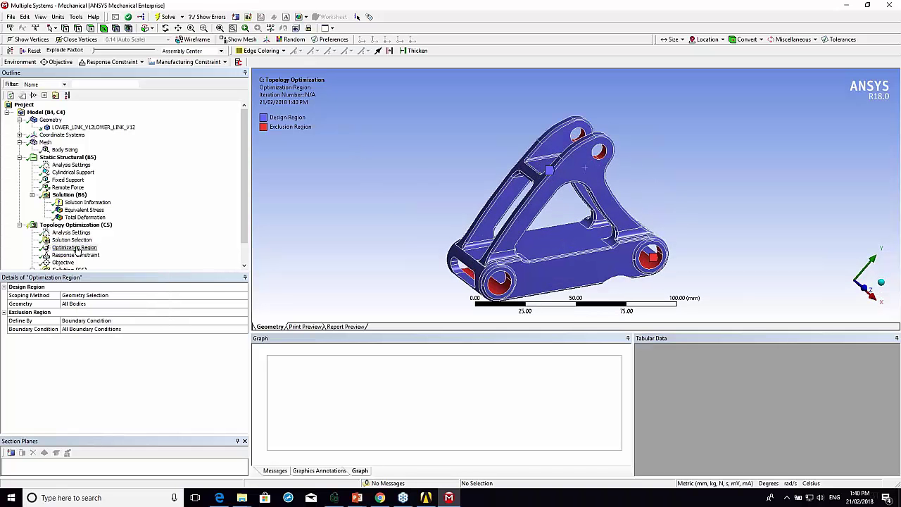
pyautogui.click(157, 321)
pyautogui.click(244, 321)
pyautogui.click(242, 322)
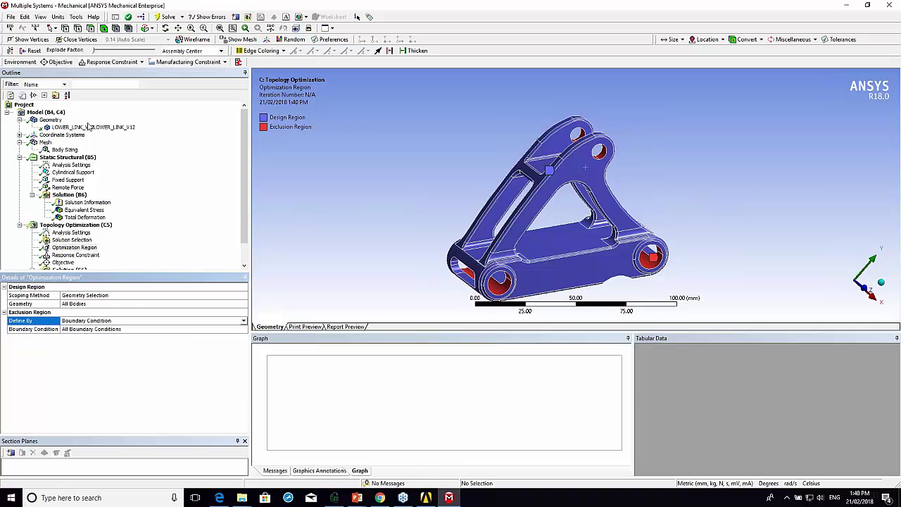
# Insert an unscoped Named Selection under the model
pyautogui.click(44, 112)
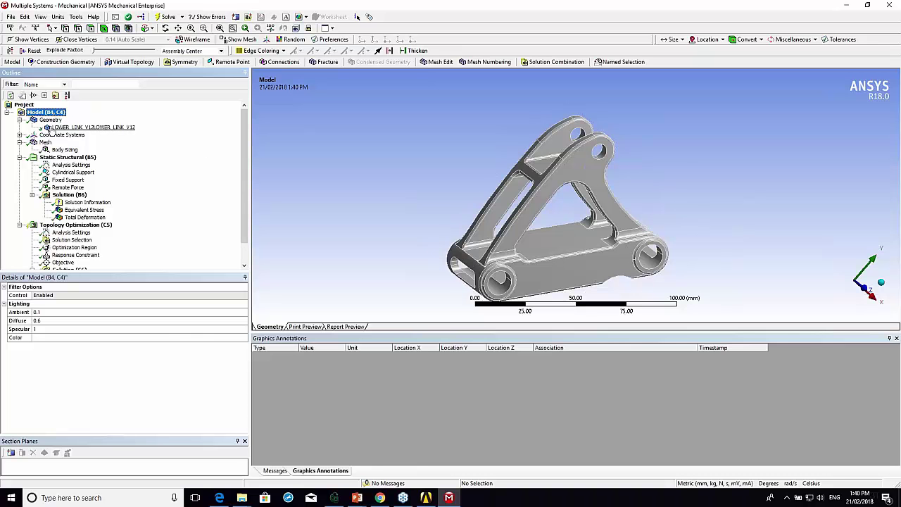
pyautogui.rightClick(49, 113)
pyautogui.moveTo(84, 118)
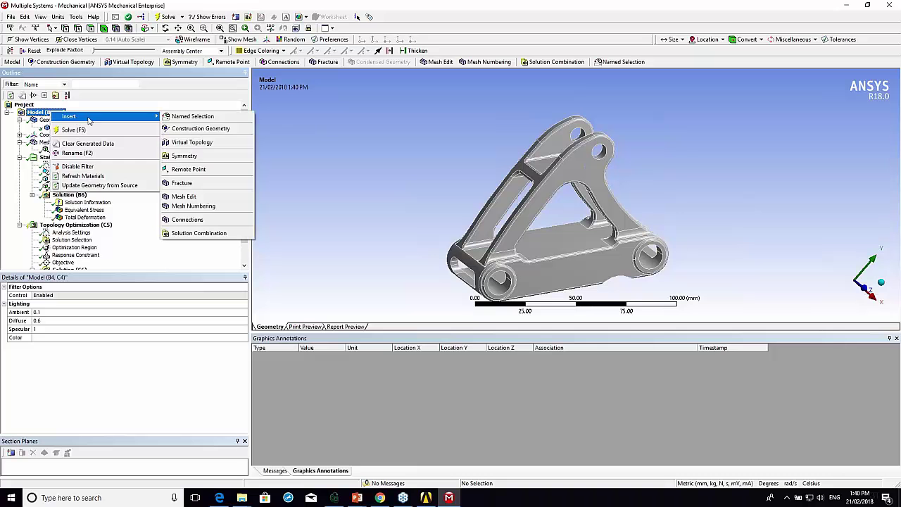
pyautogui.click(187, 116)
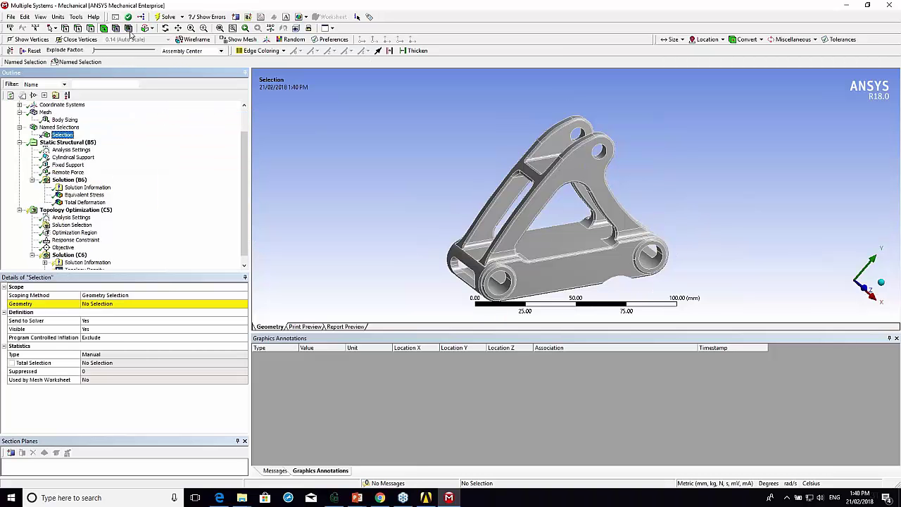
# Select the inner faces and end rim faces of the link's two lower bores
pyautogui.click(91, 28)
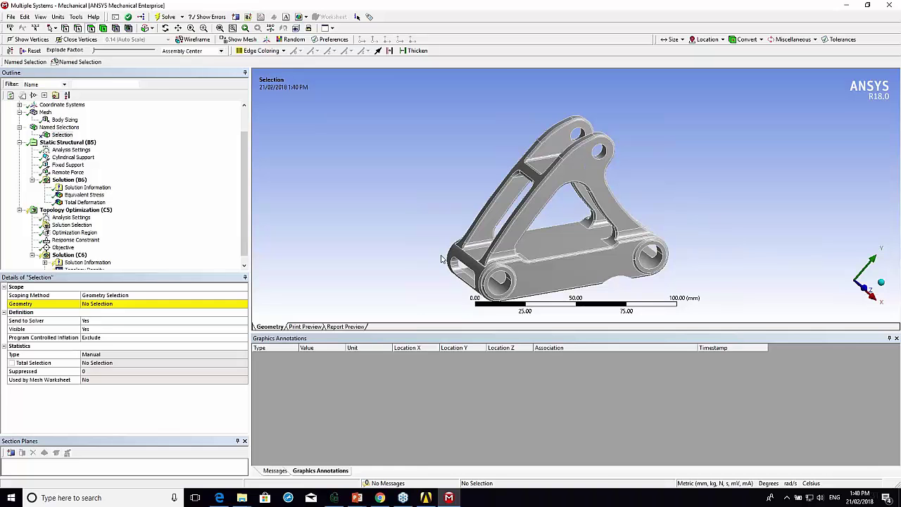
pyautogui.click(503, 289)
pyautogui.moveTo(504, 289); pyautogui.dragTo(732, 264, button='middle')
pyautogui.keyDown('ctrl'); pyautogui.click(496, 238); pyautogui.keyUp('ctrl')
pyautogui.keyDown('ctrl'); pyautogui.click(507, 235); pyautogui.keyUp('ctrl')
pyautogui.scroll(3, 576, 197)
pyautogui.keyDown('ctrl'); pyautogui.click(619, 299); pyautogui.keyUp('ctrl')
pyautogui.keyDown('ctrl'); pyautogui.click(445, 229); pyautogui.keyUp('ctrl')
pyautogui.keyDown('ctrl'); pyautogui.click(437, 239); pyautogui.keyUp('ctrl')
pyautogui.keyDown('ctrl'); pyautogui.click(461, 266); pyautogui.keyUp('ctrl')
pyautogui.moveTo(461, 266); pyautogui.dragTo(562, 218, button='middle')
pyautogui.keyDown('ctrl'); pyautogui.click(692, 262); pyautogui.keyUp('ctrl')
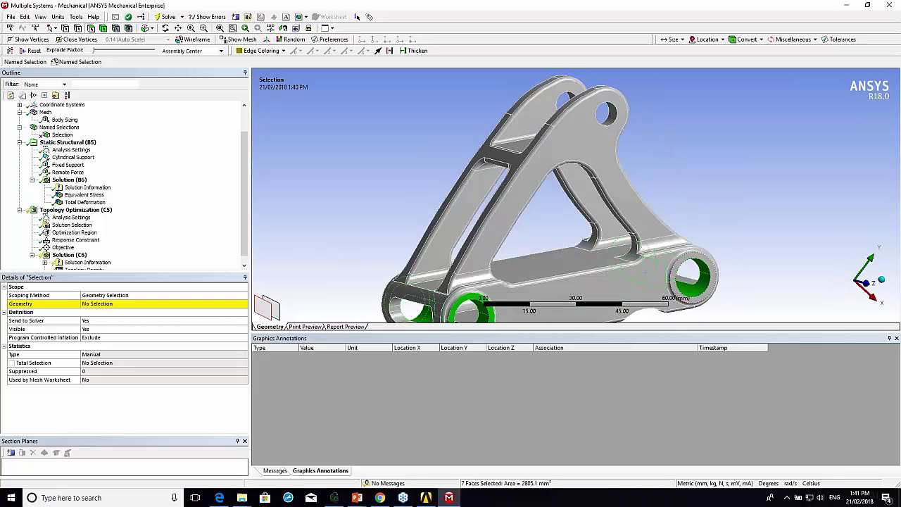
# Add the inner faces of the holes in both upper lugs to the face selection
pyautogui.moveTo(619, 119); pyautogui.dragTo(552, 145, button='middle')
pyautogui.keyDown('ctrl'); pyautogui.click(551, 145); pyautogui.keyUp('ctrl')
pyautogui.keyDown('ctrl'); pyautogui.click(548, 140); pyautogui.keyUp('ctrl')
pyautogui.keyDown('ctrl'); pyautogui.click(569, 107); pyautogui.keyUp('ctrl')
pyautogui.moveTo(571, 110); pyautogui.dragTo(595, 125, button='middle')
pyautogui.keyDown('ctrl'); pyautogui.click(595, 120); pyautogui.keyUp('ctrl')
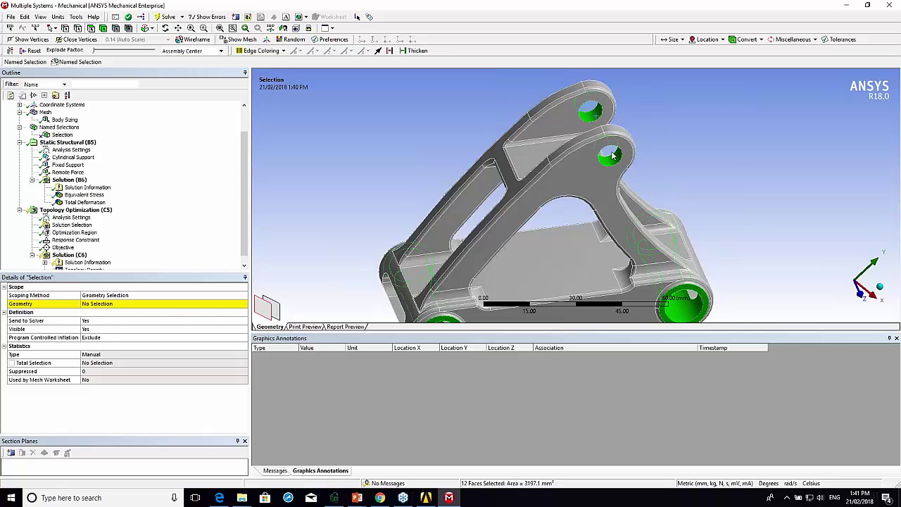
# Create a Named Selection from the selected bore and lug hole faces and name it "exclude"
pyautogui.rightClick(614, 154)
pyautogui.moveTo(635, 163)
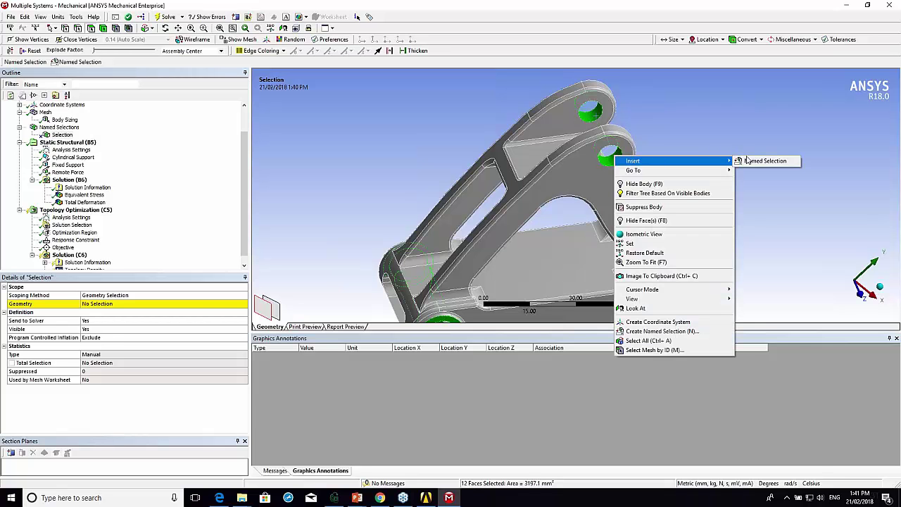
pyautogui.click(764, 161)
pyautogui.click(67, 143)
pyautogui.write('exclude')
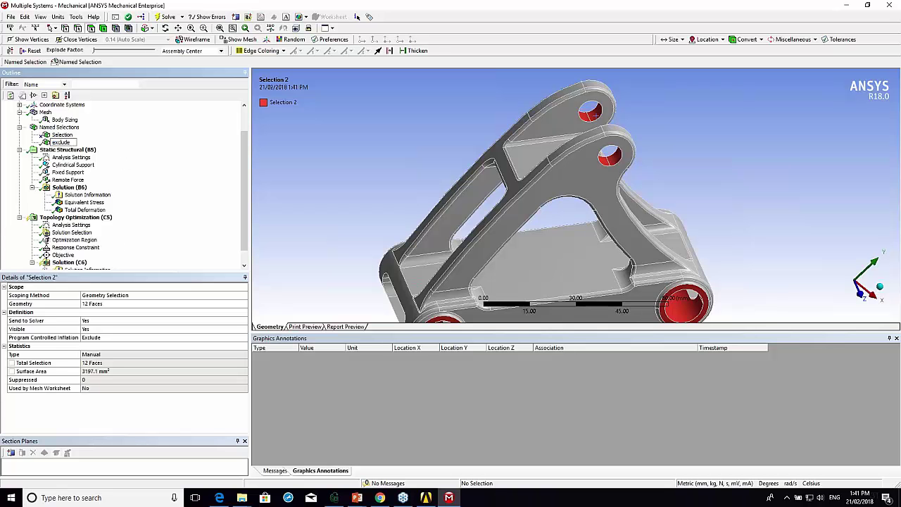
# Delete the empty Named Selection that has no geometry assigned
pyautogui.click(63, 135)
pyautogui.rightClick(69, 139)
pyautogui.click(75, 242)
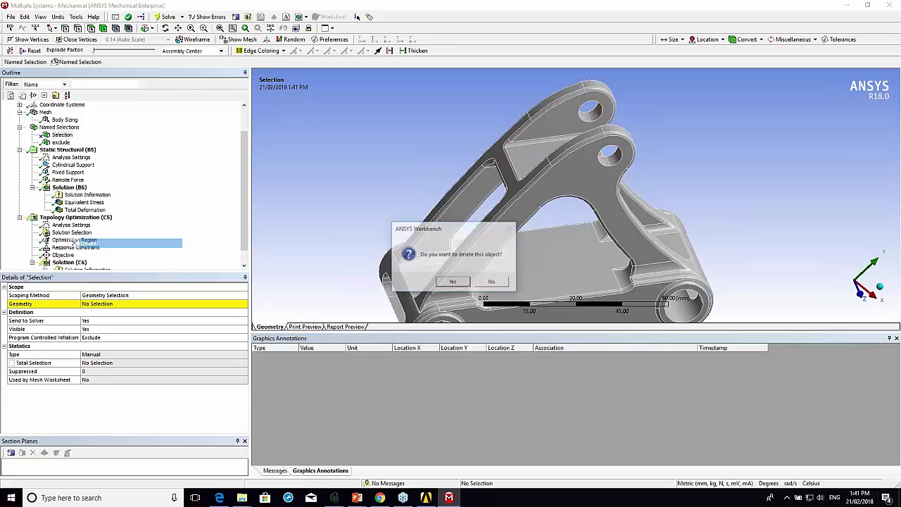
pyautogui.click(452, 282)
# Define the Optimization Region's exclusion region by the Named Selection "exclude" and check the excluded faces on the lower bores
pyautogui.click(75, 233)
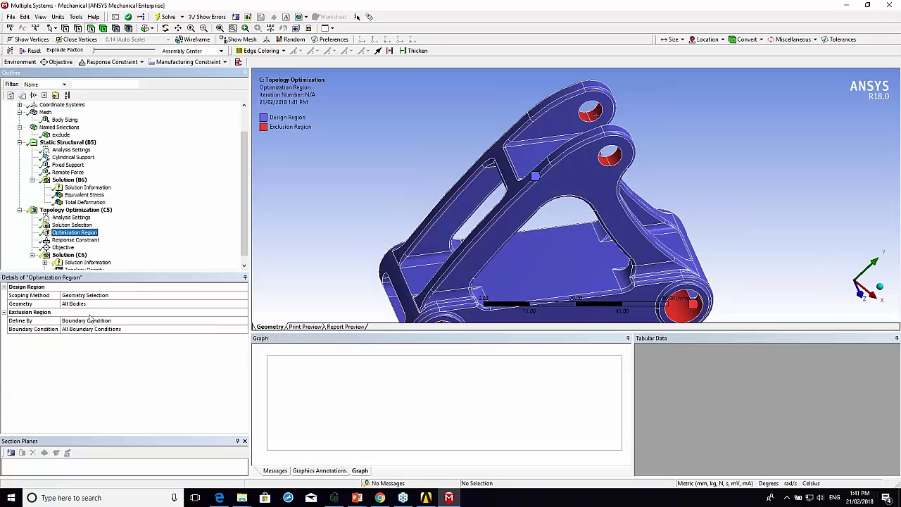
pyautogui.click(102, 321)
pyautogui.click(244, 323)
pyautogui.click(113, 336)
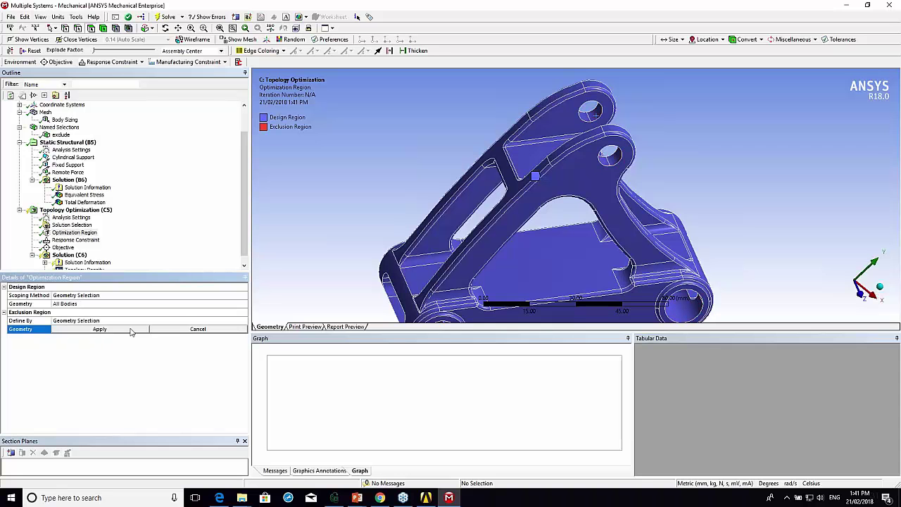
pyautogui.click(103, 321)
pyautogui.click(109, 328)
pyautogui.click(231, 331)
pyautogui.click(243, 330)
pyautogui.click(71, 337)
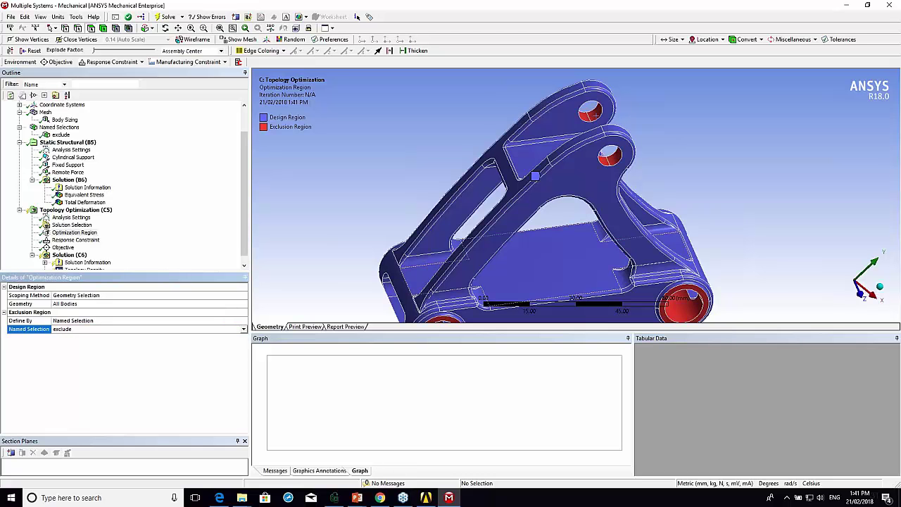
pyautogui.moveTo(559, 227); pyautogui.dragTo(535, 211, button='middle')
pyautogui.scroll(2, 437, 201)
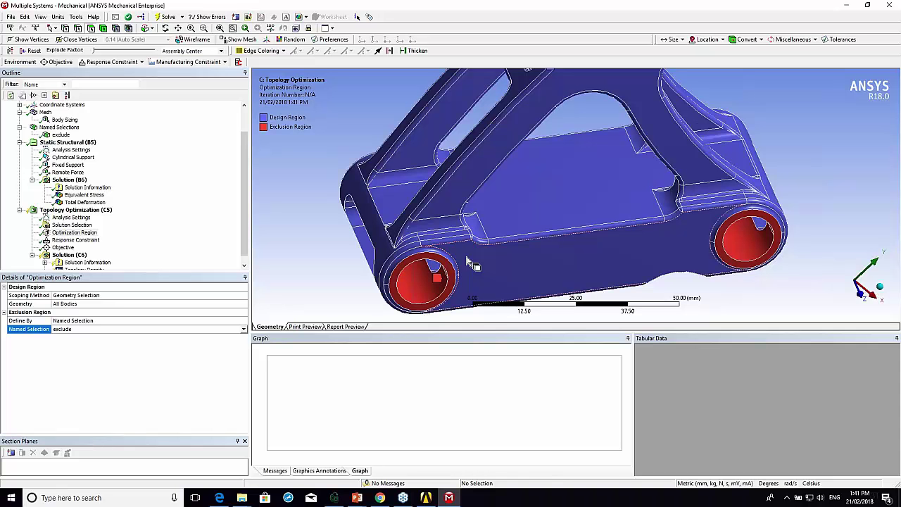
pyautogui.moveTo(462, 262); pyautogui.dragTo(604, 238, button='middle')
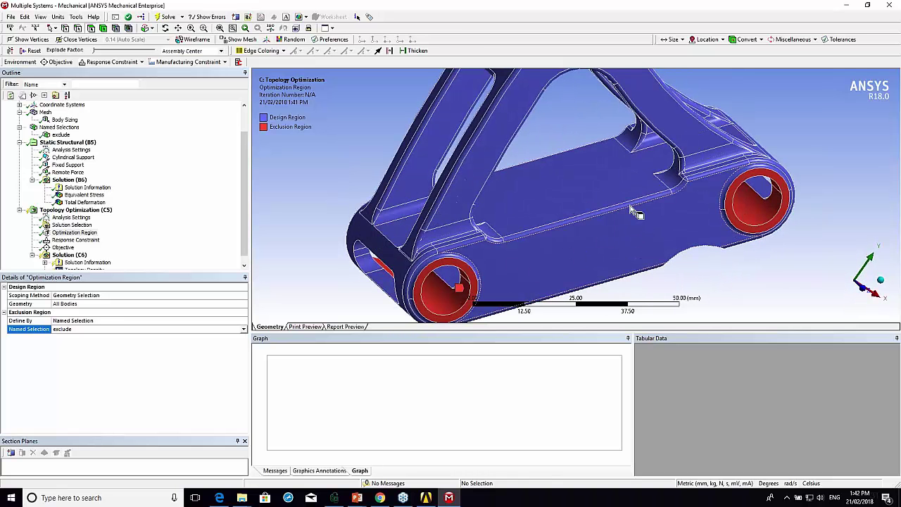
# Review the Topology Optimization's Response Constraint and Objective settings, and solve the optimization
pyautogui.click(243, 265)
pyautogui.click(84, 235)
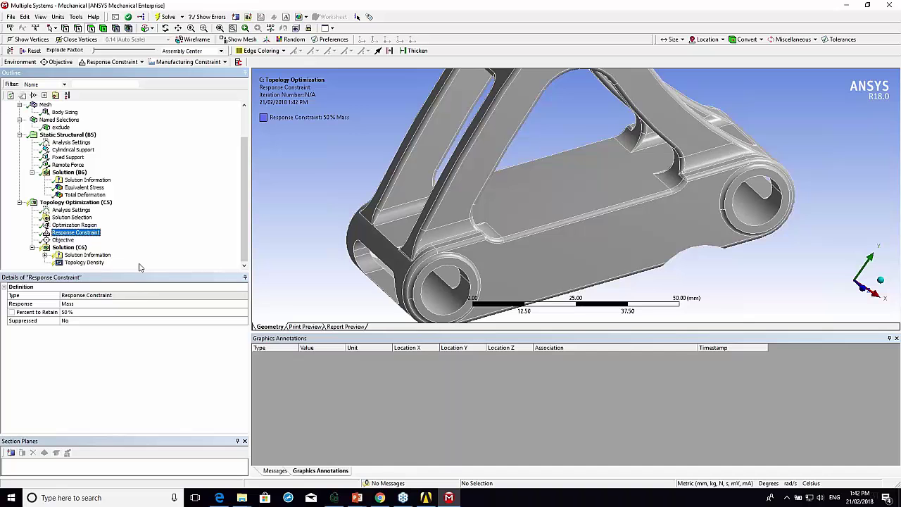
pyautogui.click(62, 240)
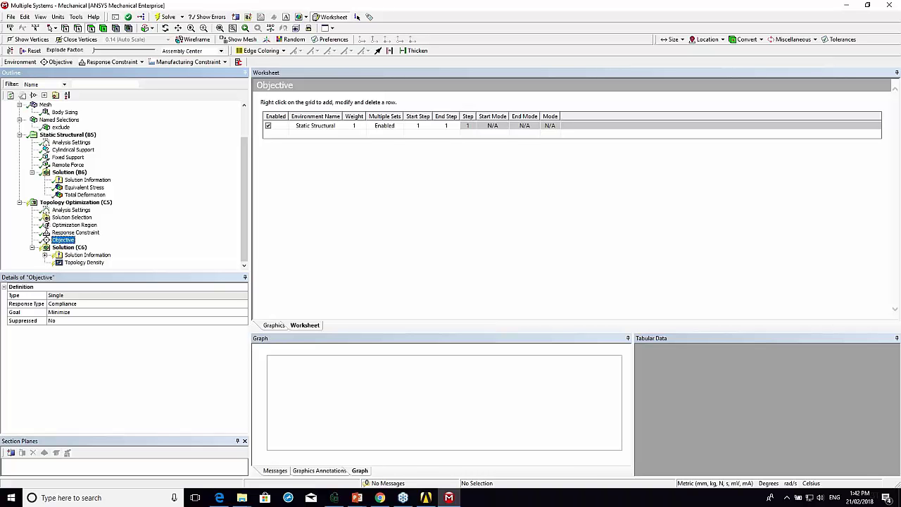
pyautogui.click(67, 251)
pyautogui.rightClick(67, 250)
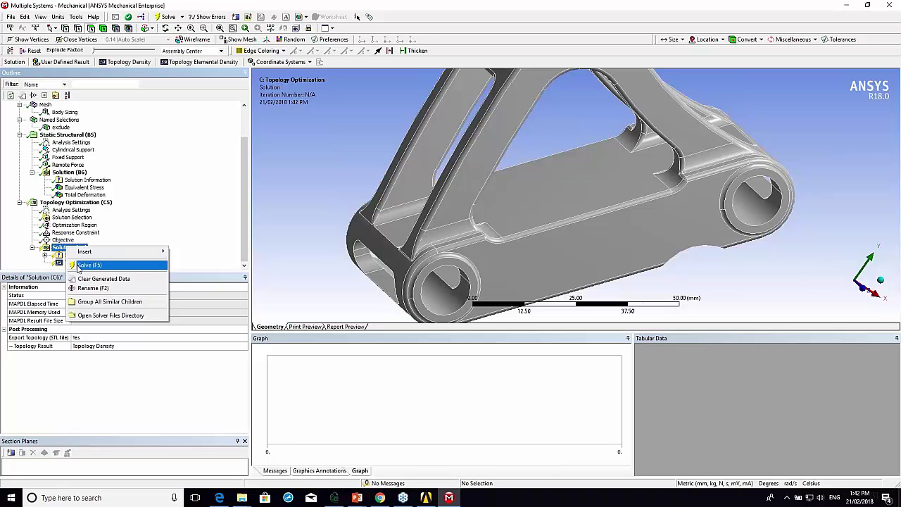
pyautogui.click(88, 265)
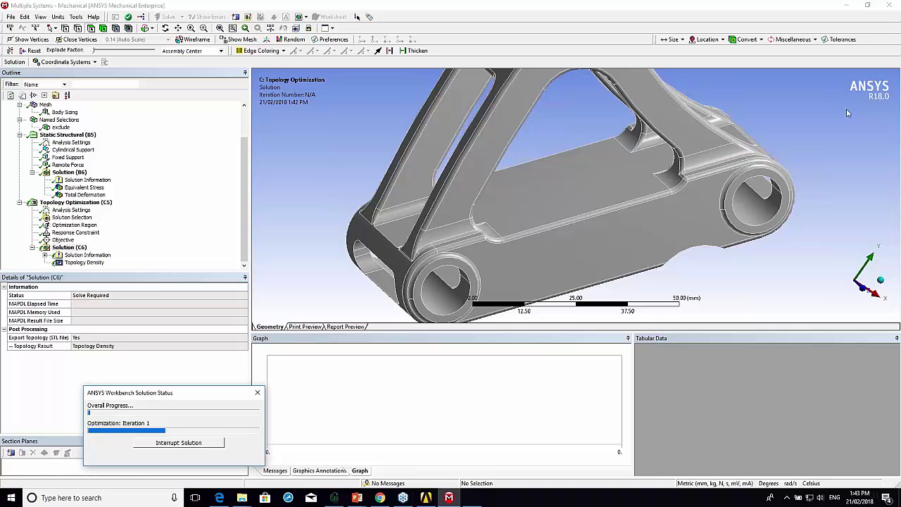
# Follow the Topology Density Tracker through the solve and examine the evolving link shape from several sides
pyautogui.click(81, 264)
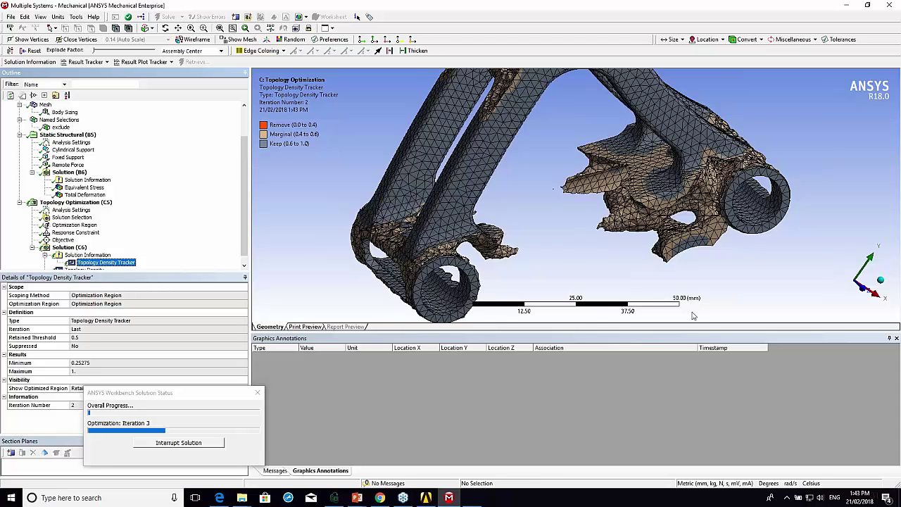
pyautogui.moveTo(505, 321); pyautogui.dragTo(564, 206, button='middle')
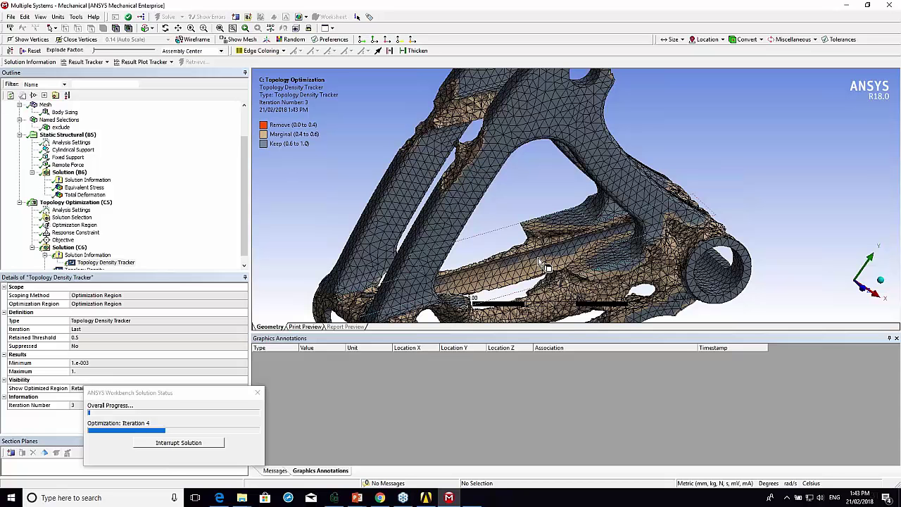
pyautogui.moveTo(541, 265); pyautogui.dragTo(545, 150, button='middle')
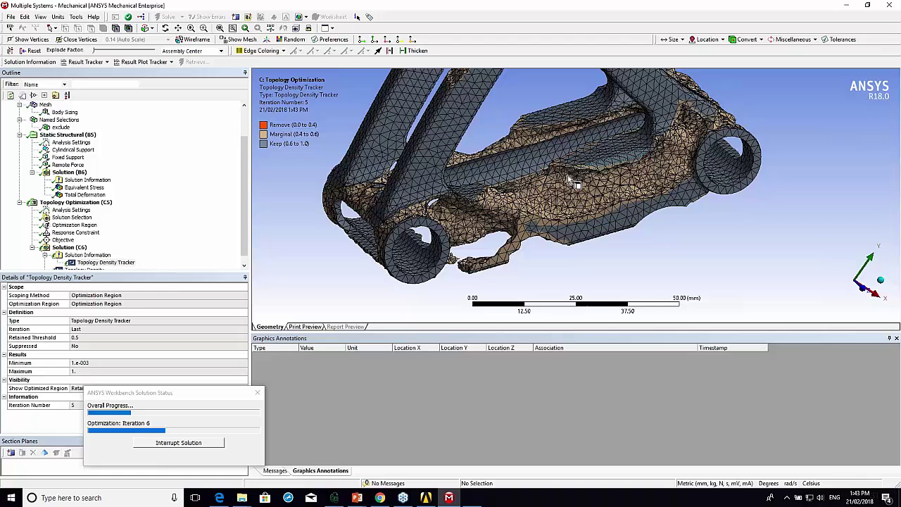
pyautogui.moveTo(485, 221); pyautogui.dragTo(527, 232, button='middle')
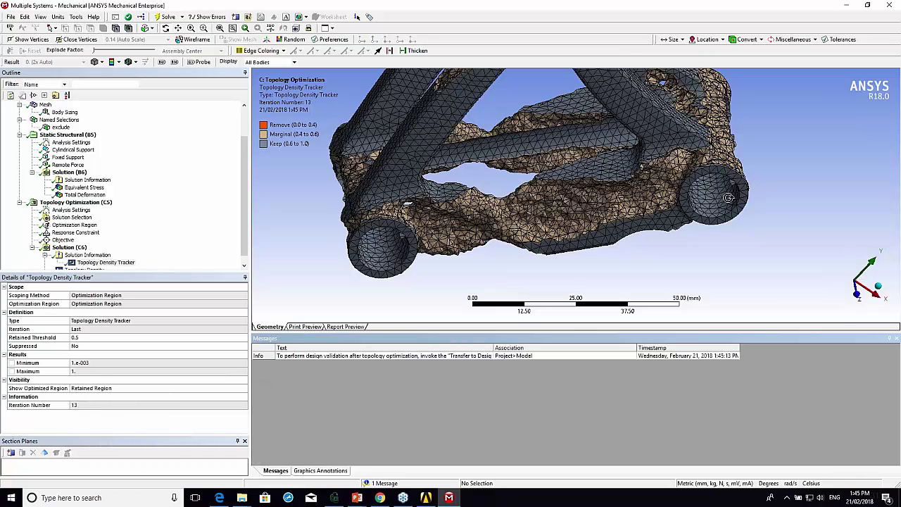
pyautogui.moveTo(732, 203); pyautogui.dragTo(424, 251)
pyautogui.scroll(5, 564, 234)
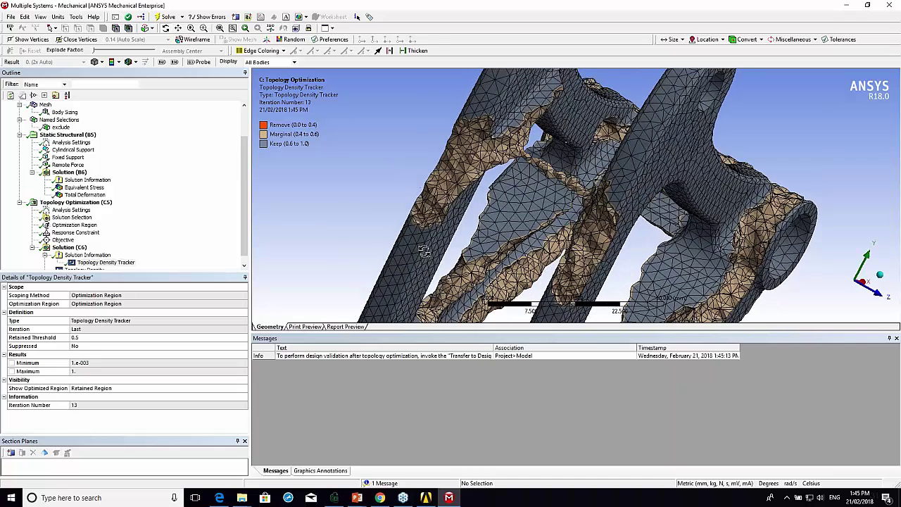
# Lower the Topology Density result's Retained Threshold to 0.37 and inspect the optimized link from the side and underneath
pyautogui.click(244, 251)
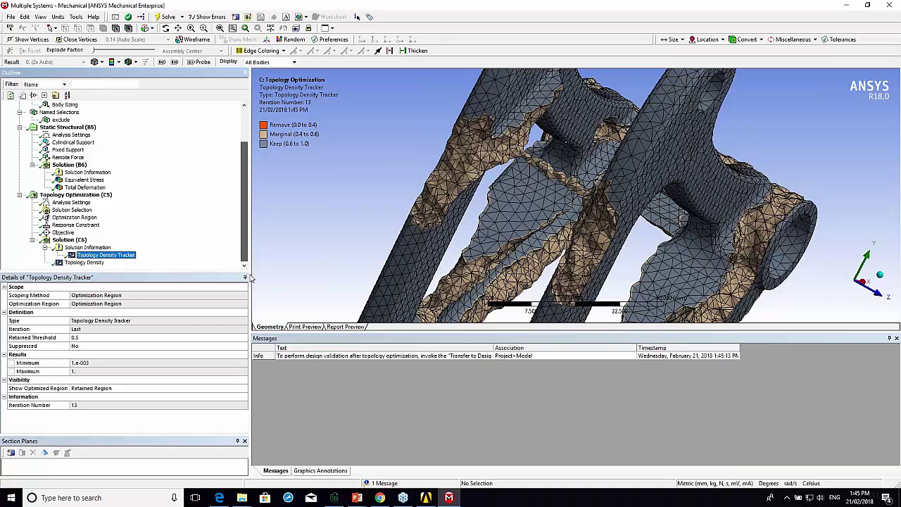
pyautogui.click(84, 262)
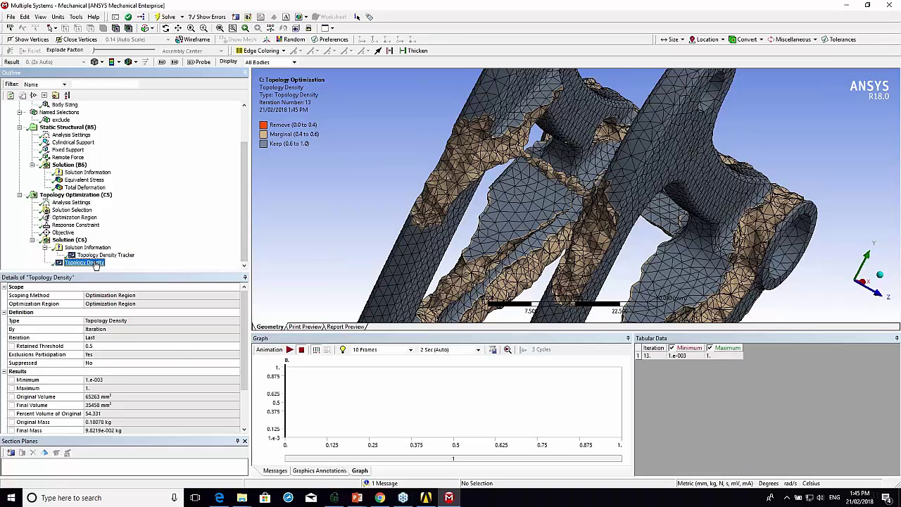
pyautogui.click(96, 348)
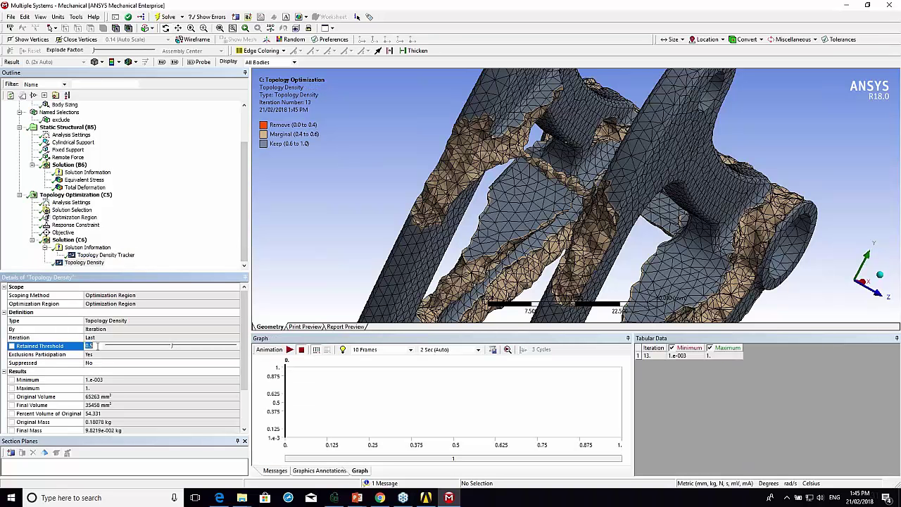
pyautogui.moveTo(173, 349)
pyautogui.mouseDown()
pyautogui.moveTo(185, 348)
pyautogui.moveTo(156, 347)
pyautogui.mouseUp()
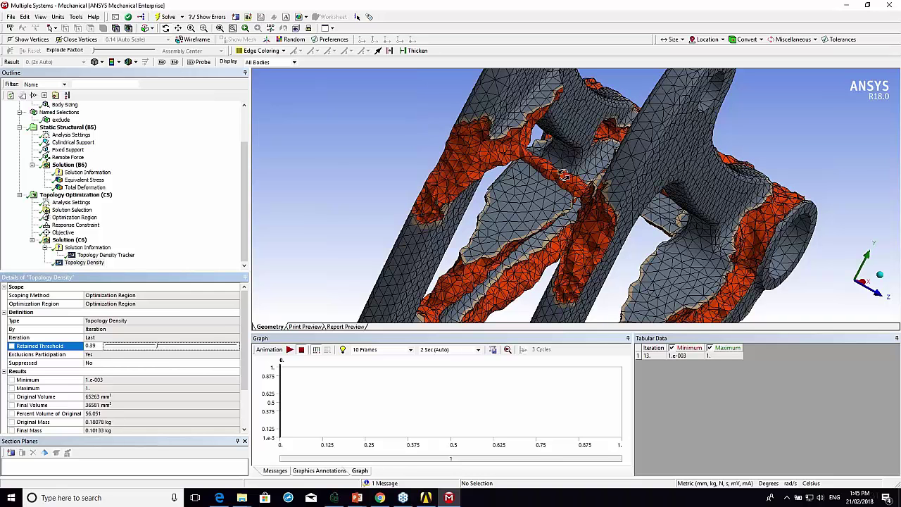
pyautogui.moveTo(160, 349); pyautogui.dragTo(157, 350)
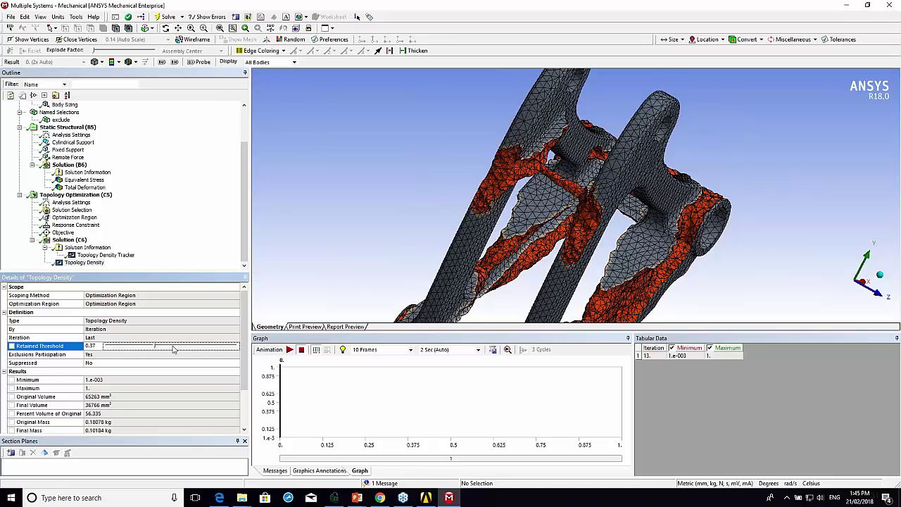
pyautogui.moveTo(464, 165); pyautogui.dragTo(436, 204)
pyautogui.moveTo(415, 154); pyautogui.dragTo(420, 145)
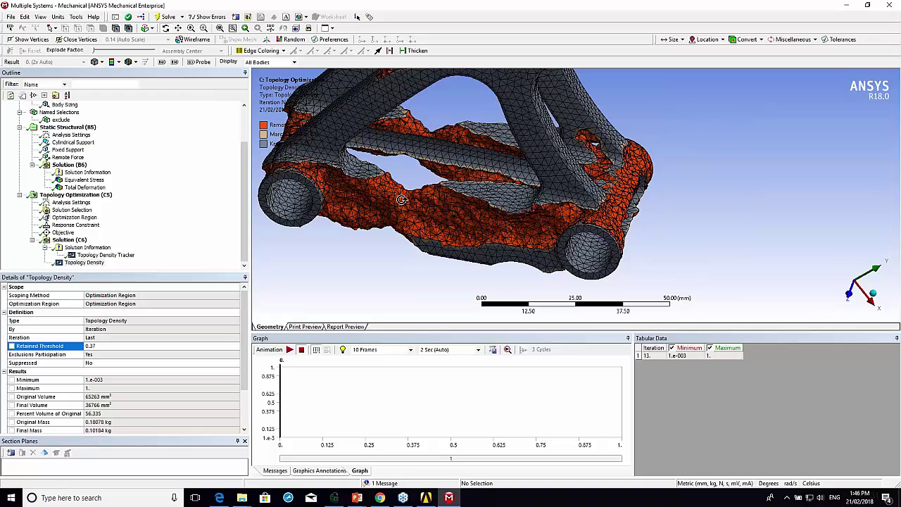
pyautogui.moveTo(400, 209); pyautogui.dragTo(474, 150)
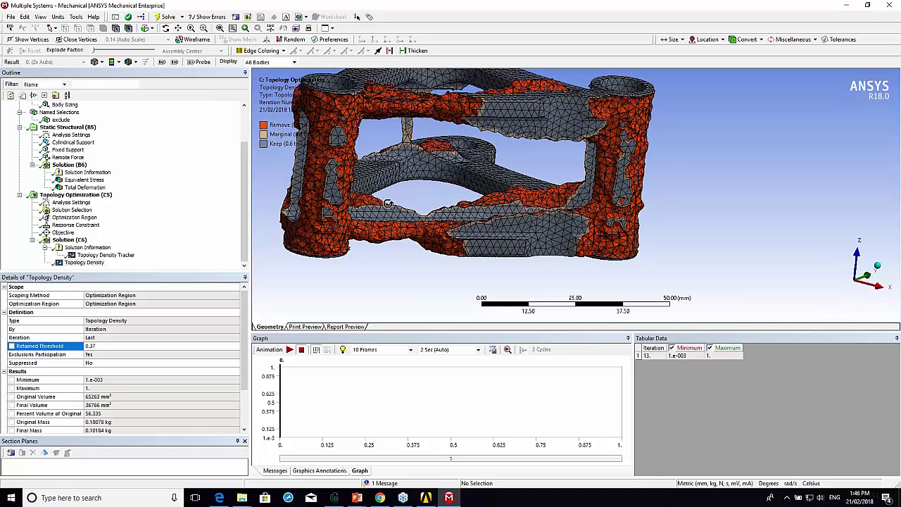
pyautogui.moveTo(494, 176); pyautogui.dragTo(485, 222)
# Switch to Workbench, transfer the Topology Optimization results to a design validation system and update the Results cell
pyautogui.click(426, 498)
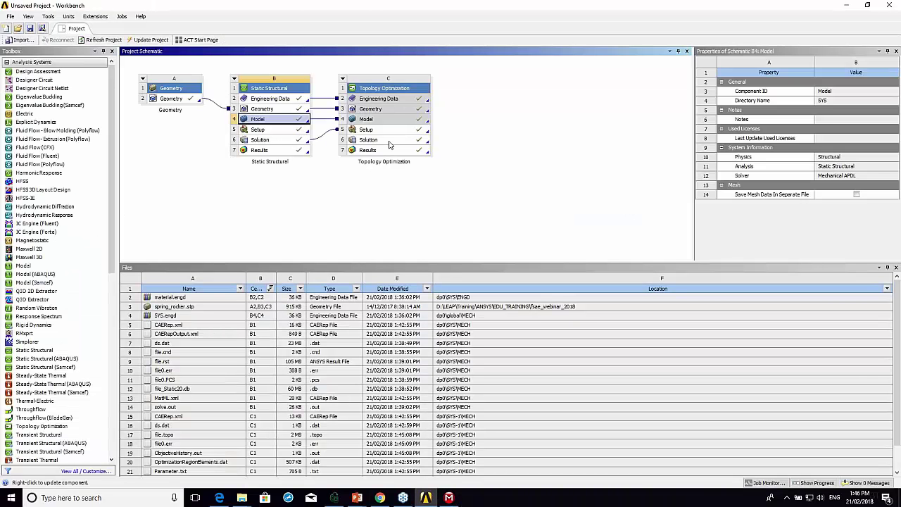
pyautogui.click(391, 151)
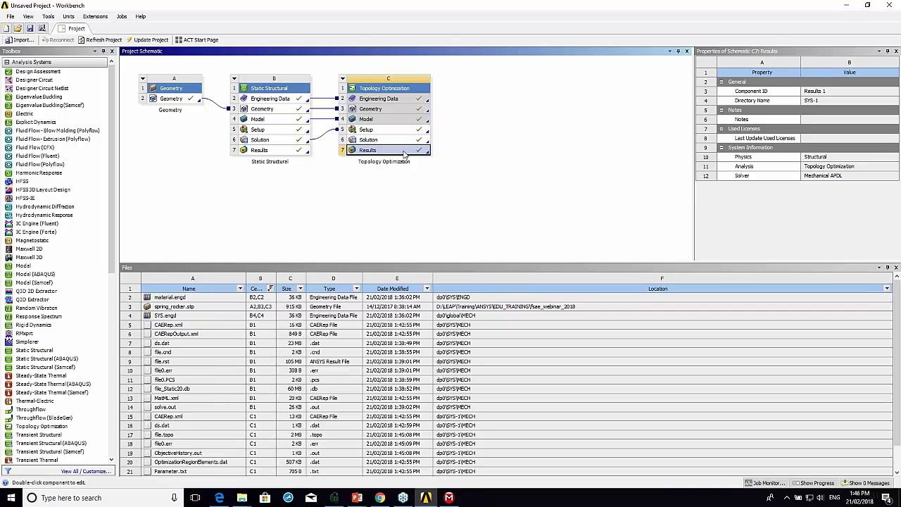
pyautogui.rightClick(407, 155)
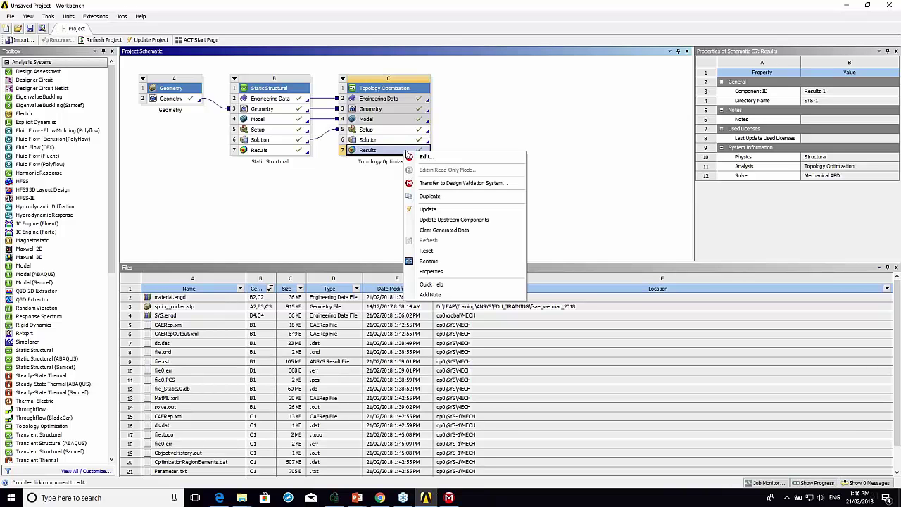
pyautogui.click(448, 184)
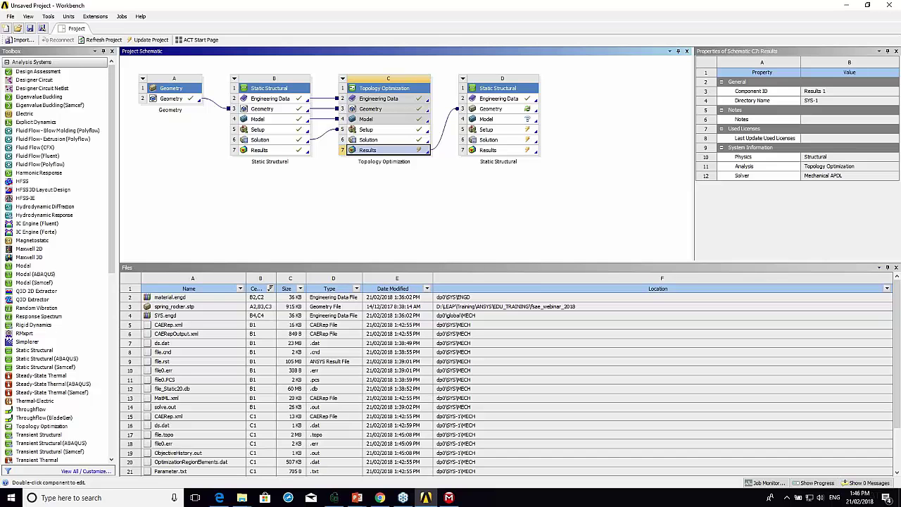
pyautogui.rightClick(420, 152)
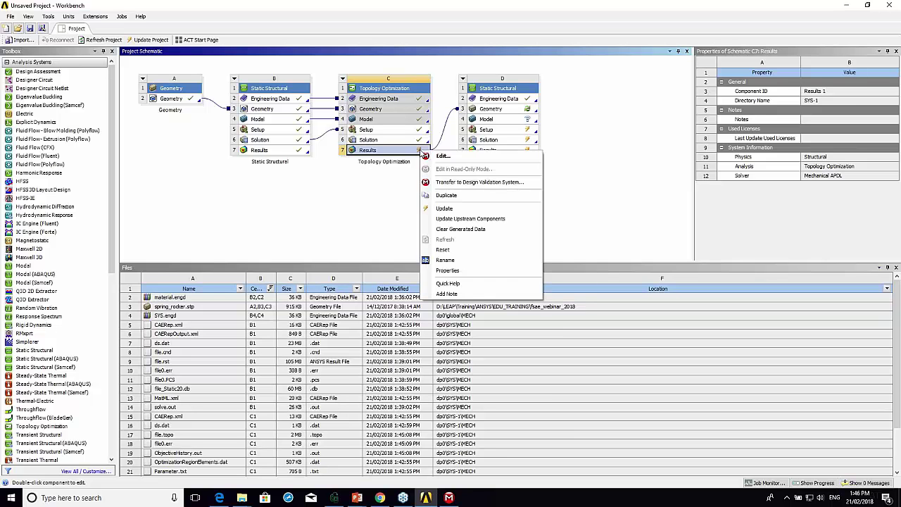
pyautogui.click(443, 209)
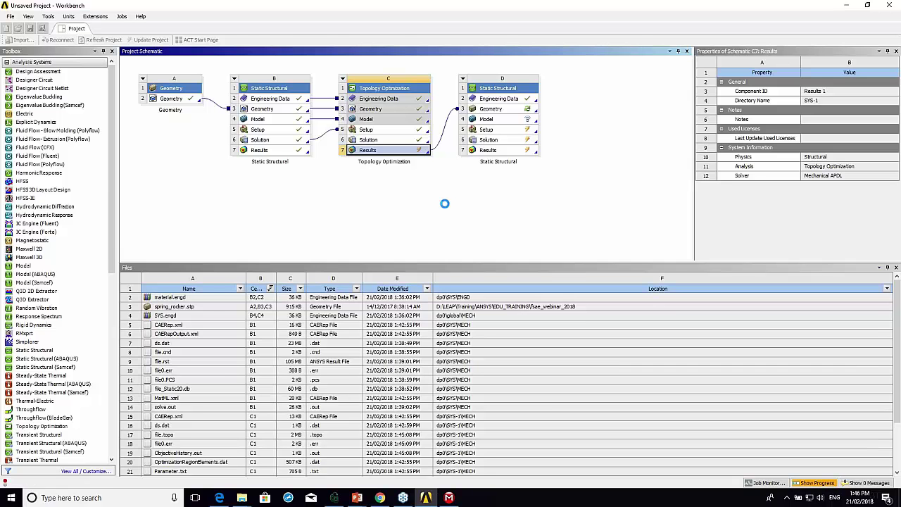
# Refresh the Geometry cell of the new Static Structural validation system
pyautogui.click(493, 111)
pyautogui.rightClick(493, 110)
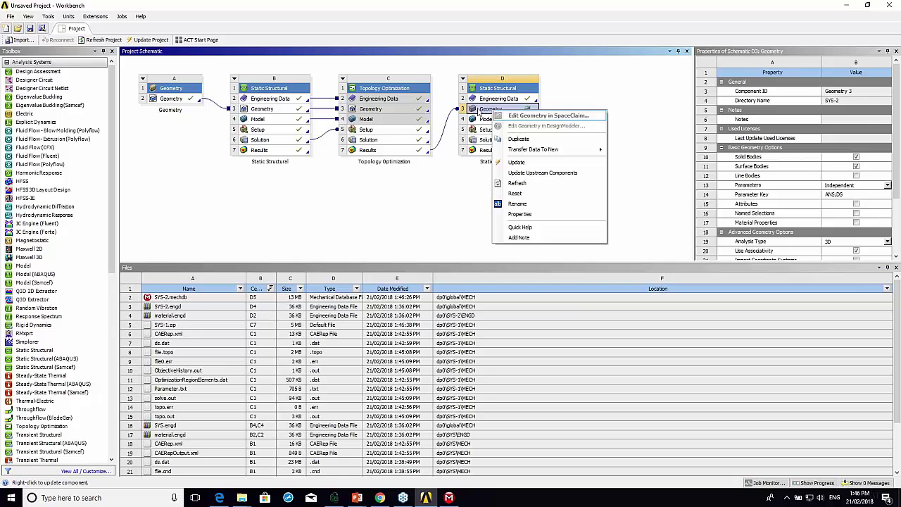
pyautogui.press('Escape')
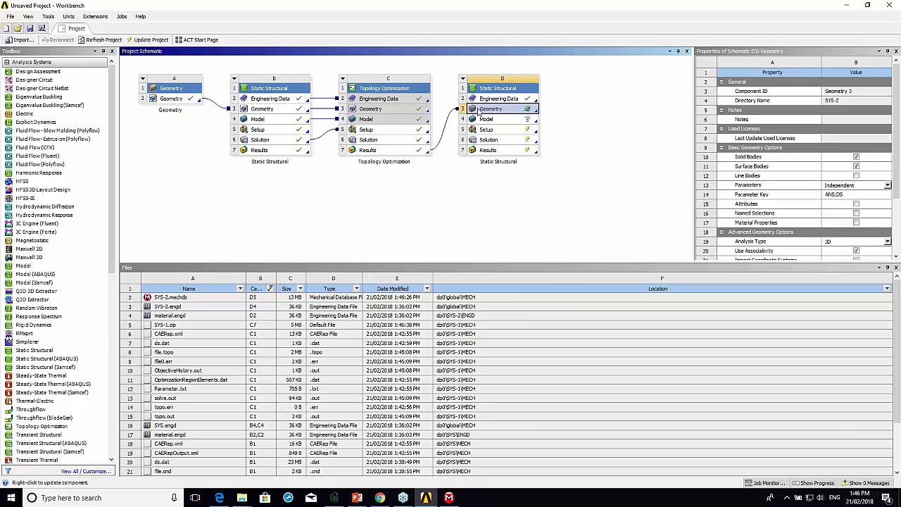
pyautogui.rightClick(479, 111)
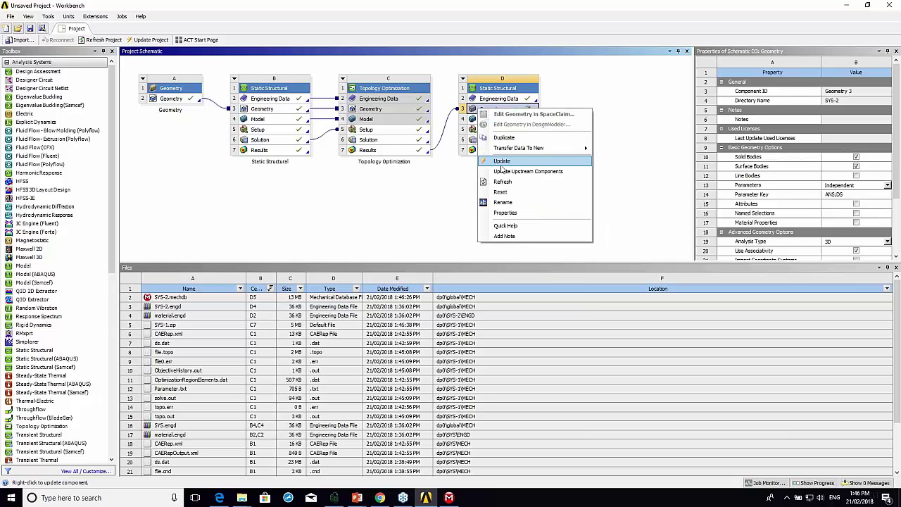
pyautogui.click(502, 182)
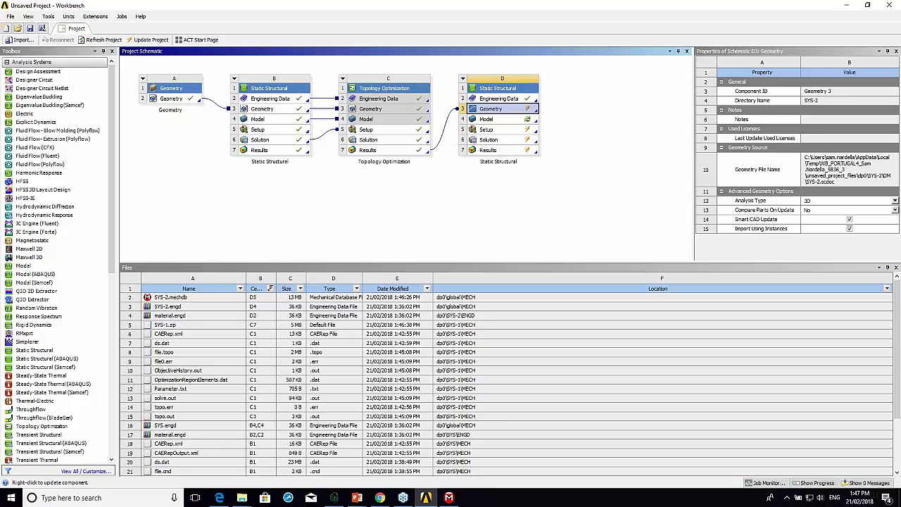
# Open the validation system's geometry in SpaceClaim and close the welcome window
pyautogui.rightClick(510, 113)
pyautogui.click(535, 117)
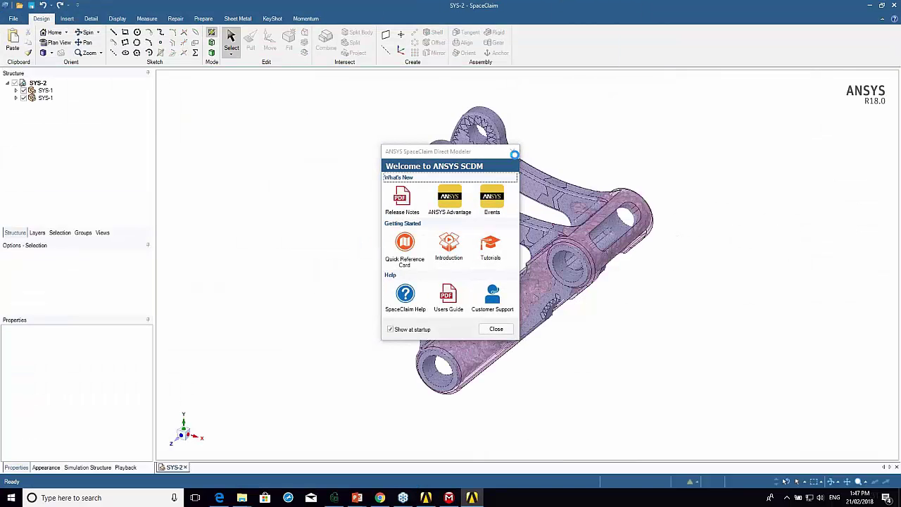
pyautogui.click(512, 151)
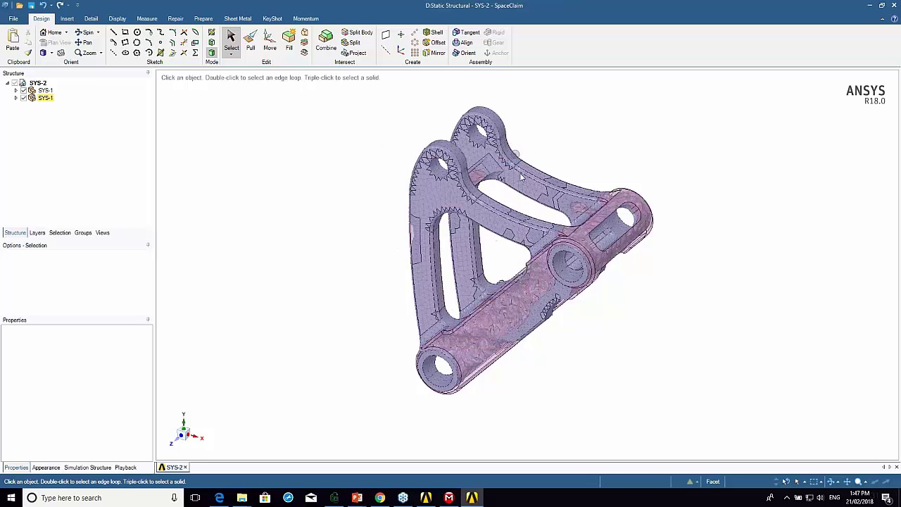
# Compare the two SYS-1 components and hide the original solid one, leaving only the faceted link shown
pyautogui.moveTo(426, 213)
pyautogui.mouseDown(button='middle')
pyautogui.moveTo(451, 222)
pyautogui.moveTo(556, 211)
pyautogui.moveTo(542, 280)
pyautogui.mouseUp(button='middle')
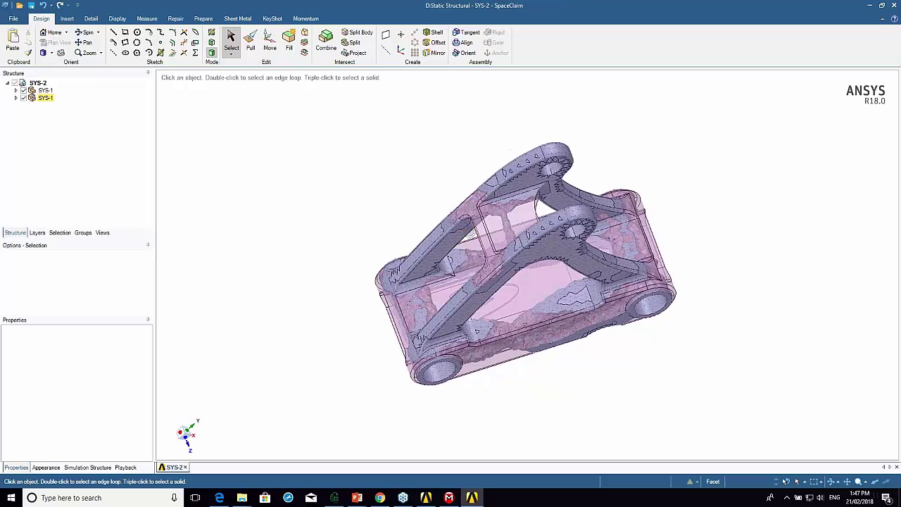
pyautogui.click(24, 99)
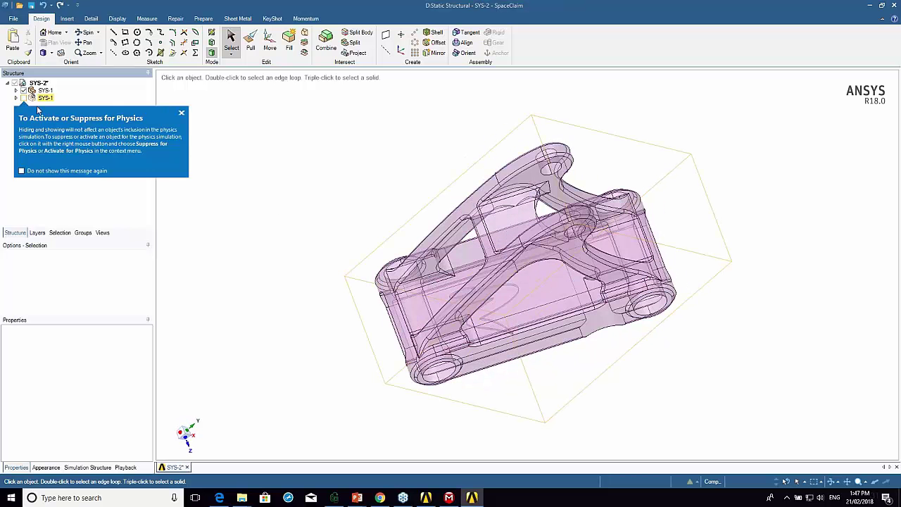
pyautogui.click(24, 98)
pyautogui.click(23, 91)
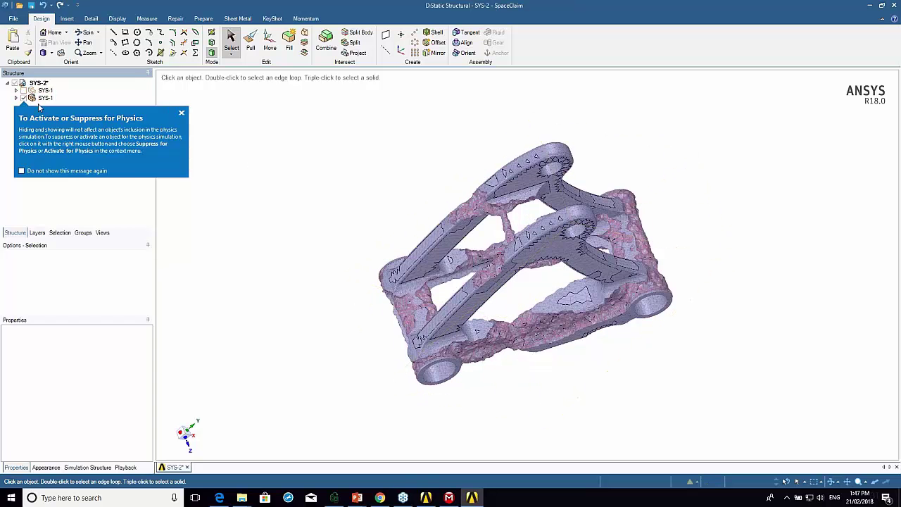
# Activate the faceted SYS-1 component for physics, dismiss the physics hint and expand the component to its Facets body
pyautogui.rightClick(41, 99)
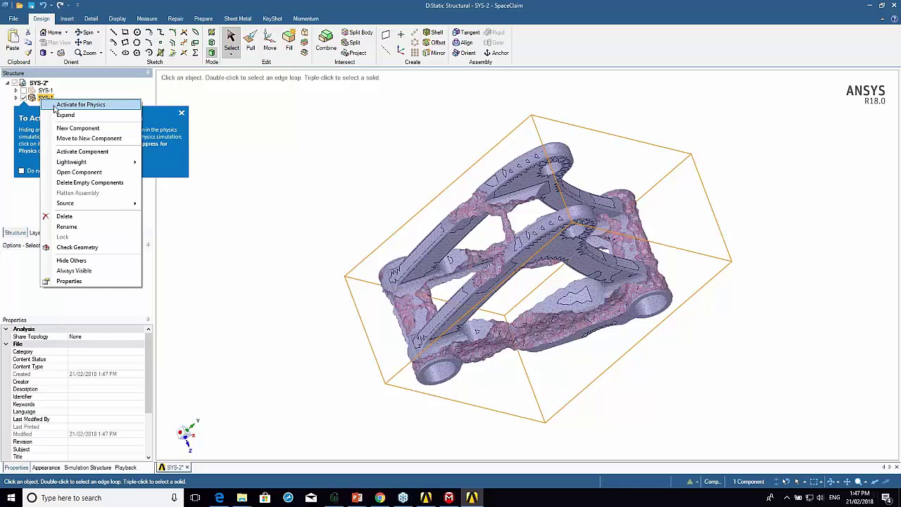
pyautogui.click(61, 105)
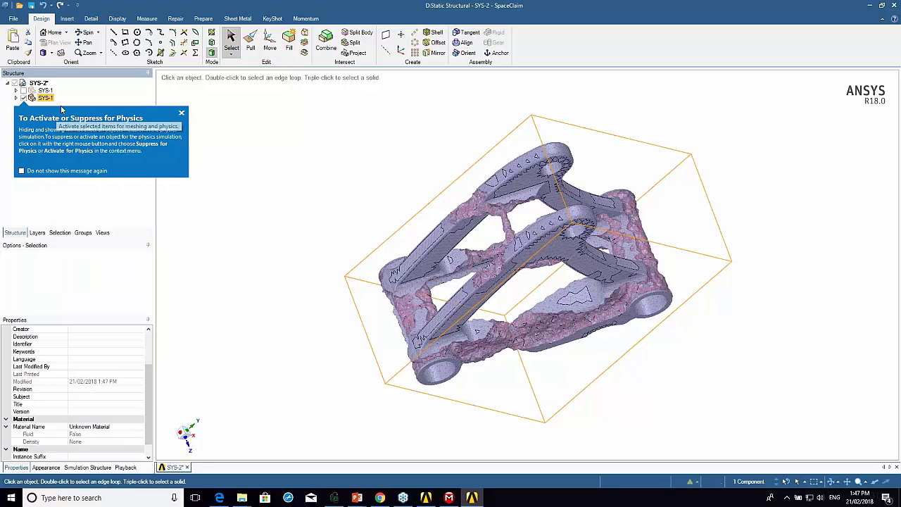
pyautogui.click(181, 113)
pyautogui.click(15, 98)
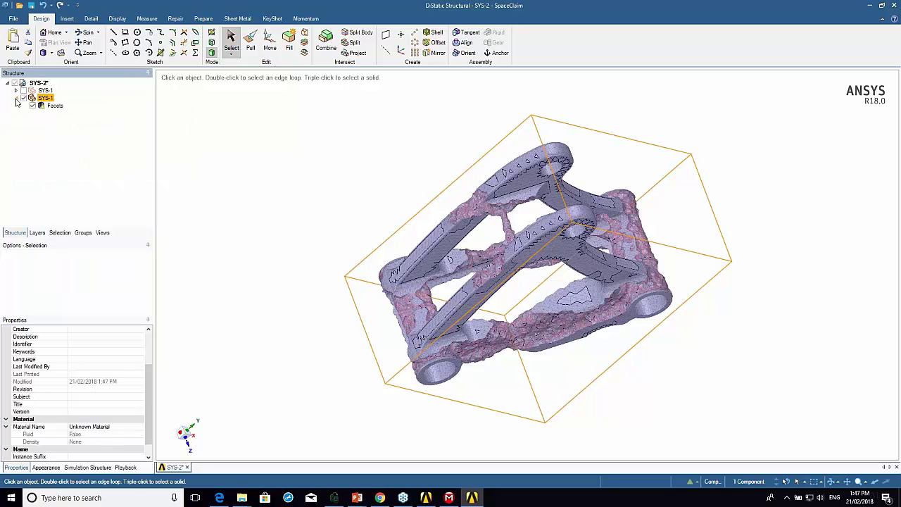
pyautogui.click(53, 106)
pyautogui.press('Escape')
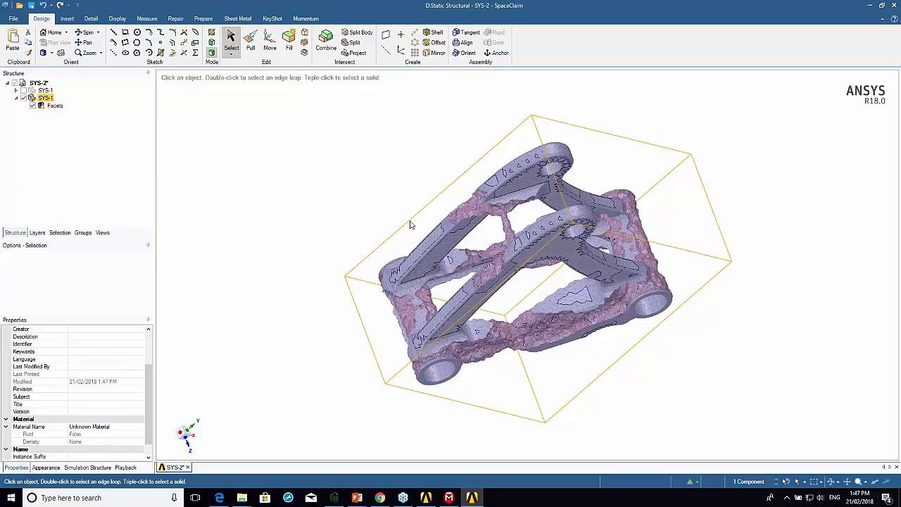
# Enable the STL Prep product in the SpaceClaim licensing options
pyautogui.moveTo(387, 226); pyautogui.dragTo(408, 155, button='middle')
pyautogui.click(55, 105)
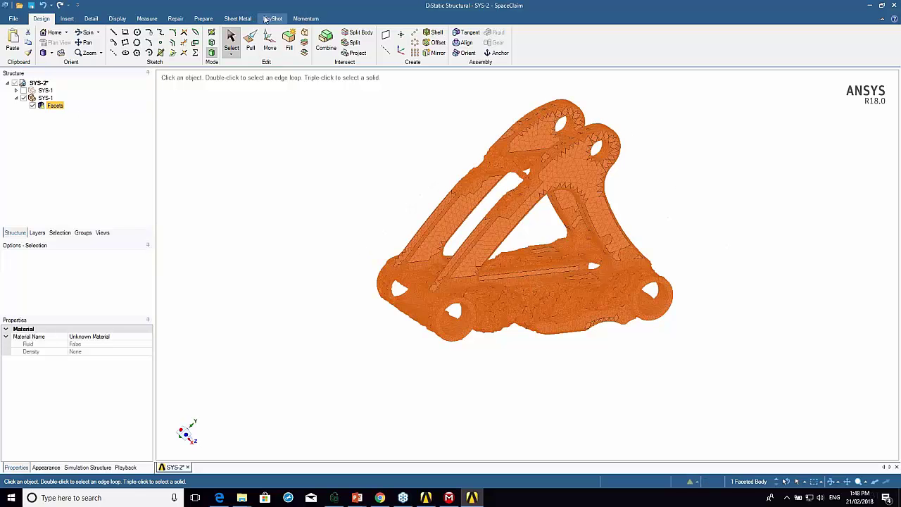
pyautogui.click(12, 21)
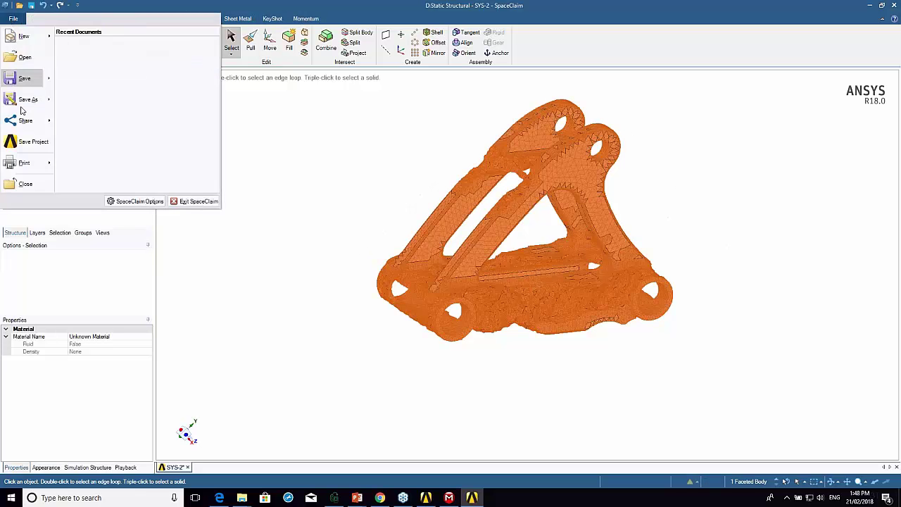
pyautogui.press('Escape')
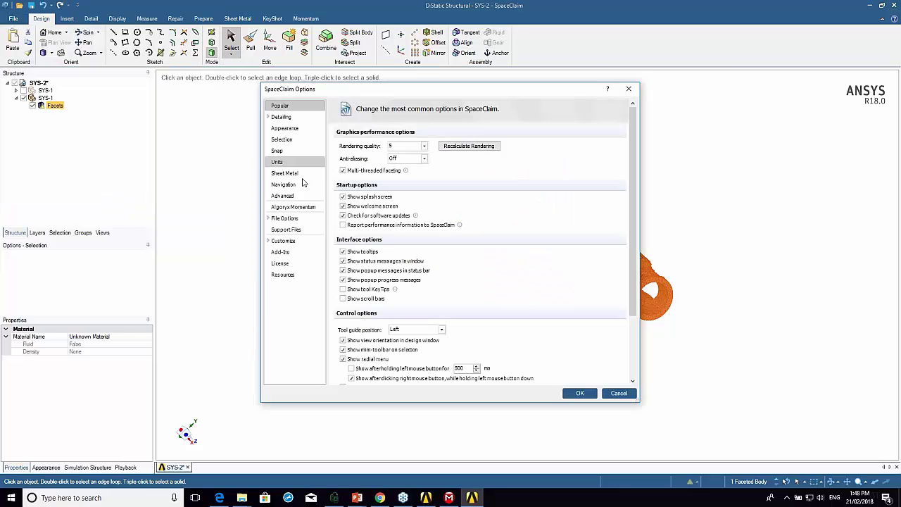
pyautogui.click(281, 263)
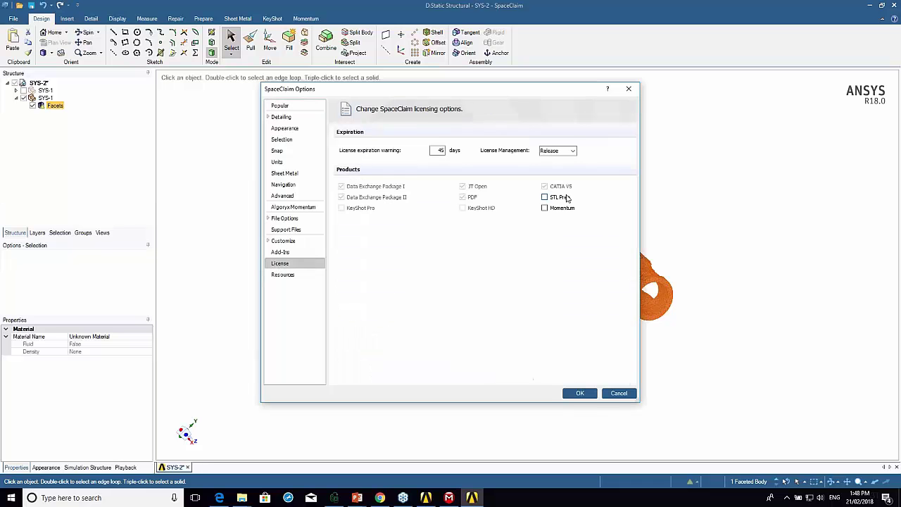
pyautogui.click(545, 197)
pyautogui.click(577, 394)
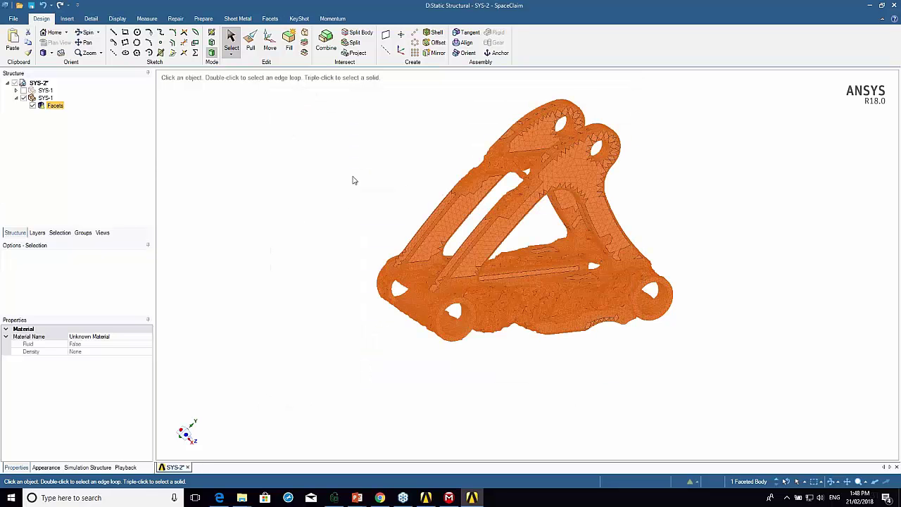
# Check the Facets body for mesh problems and automatically fix its defects
pyautogui.click(271, 19)
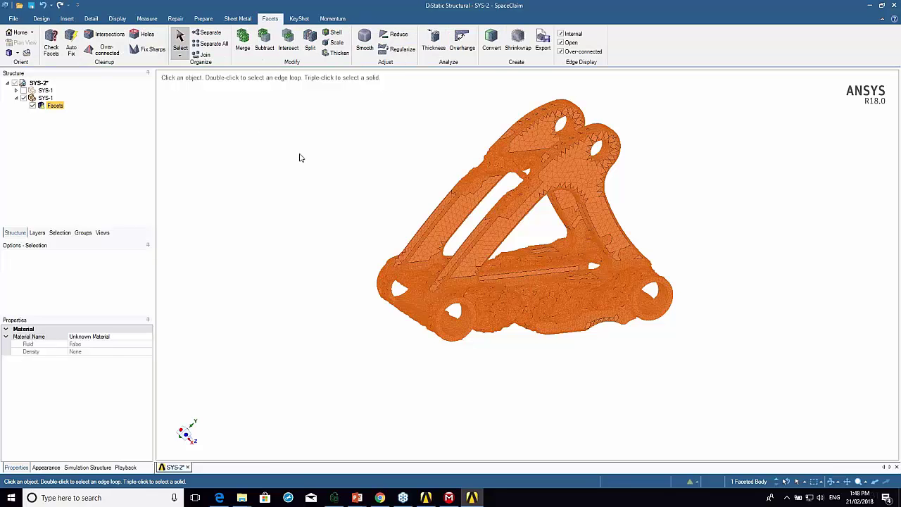
pyautogui.click(51, 48)
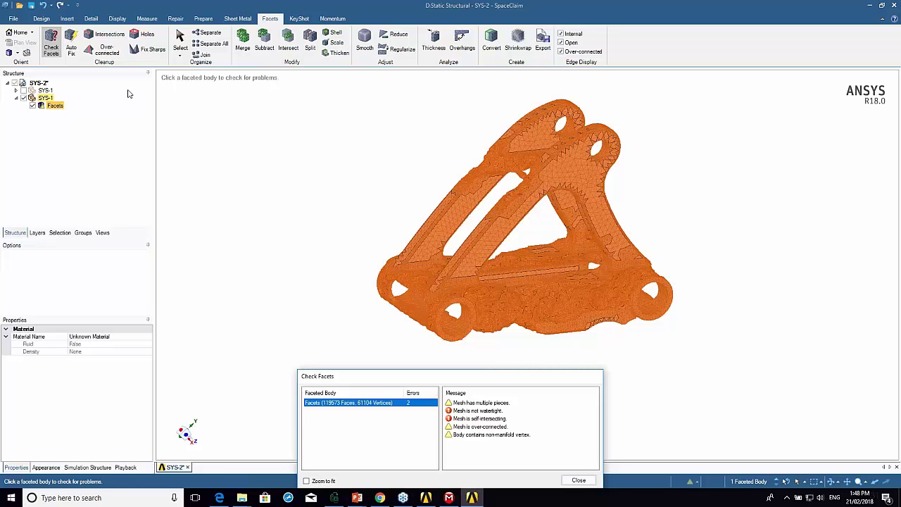
pyautogui.click(71, 53)
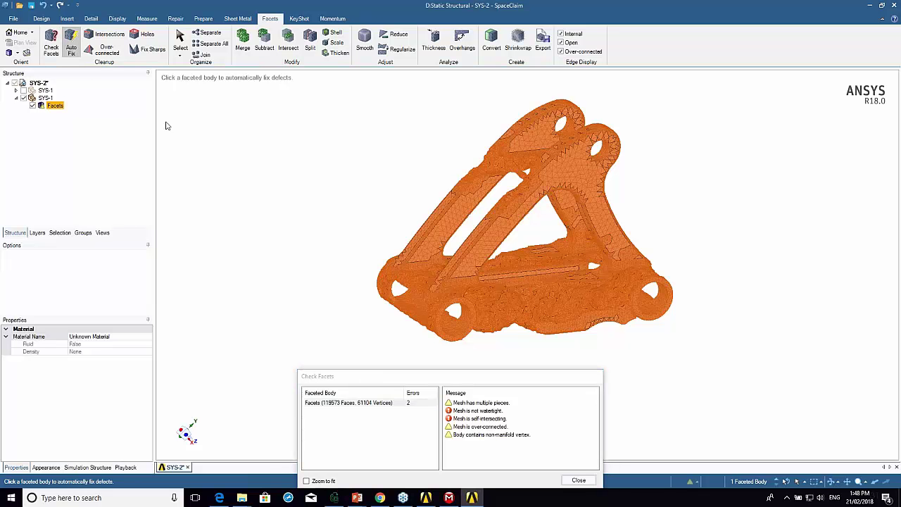
pyautogui.click(507, 233)
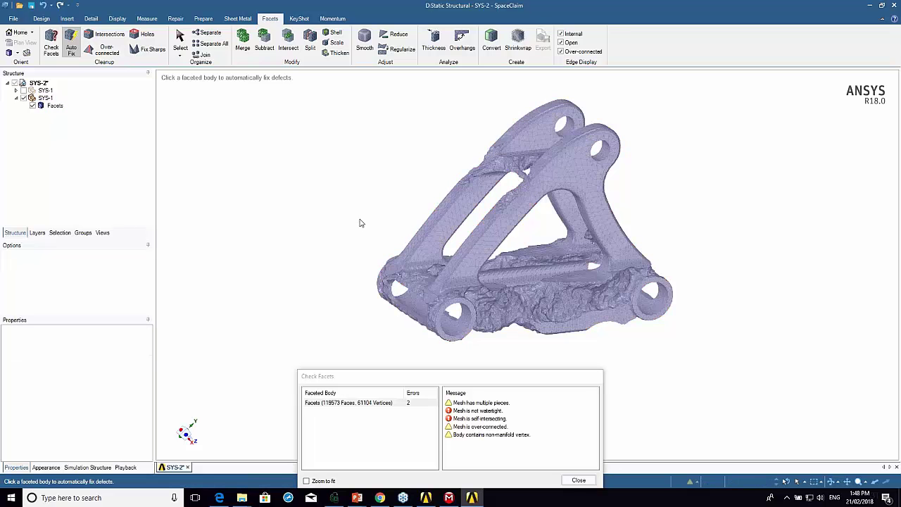
# Check the auto-fixed Facets body again for problems and examine its rough surfaces
pyautogui.click(51, 44)
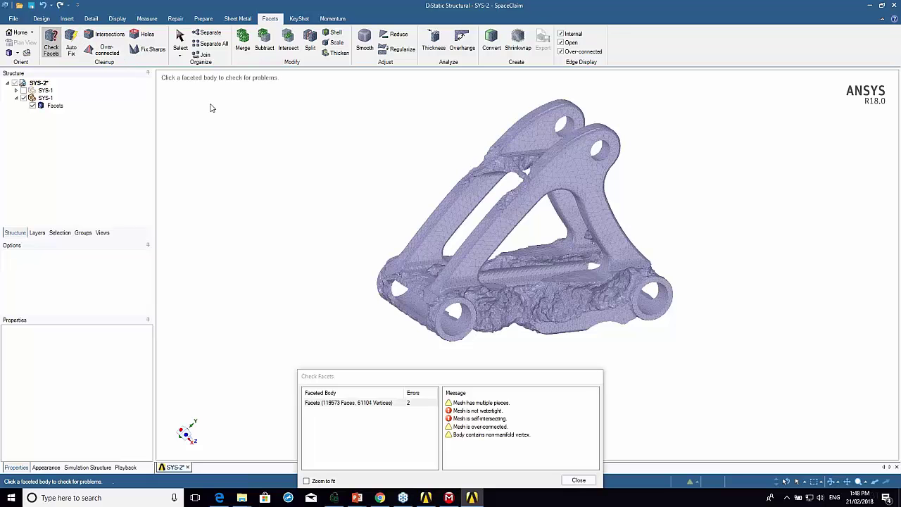
pyautogui.click(519, 210)
pyautogui.click(326, 226)
pyautogui.moveTo(458, 241); pyautogui.dragTo(465, 204, button='middle')
pyautogui.scroll(5, 379, 149)
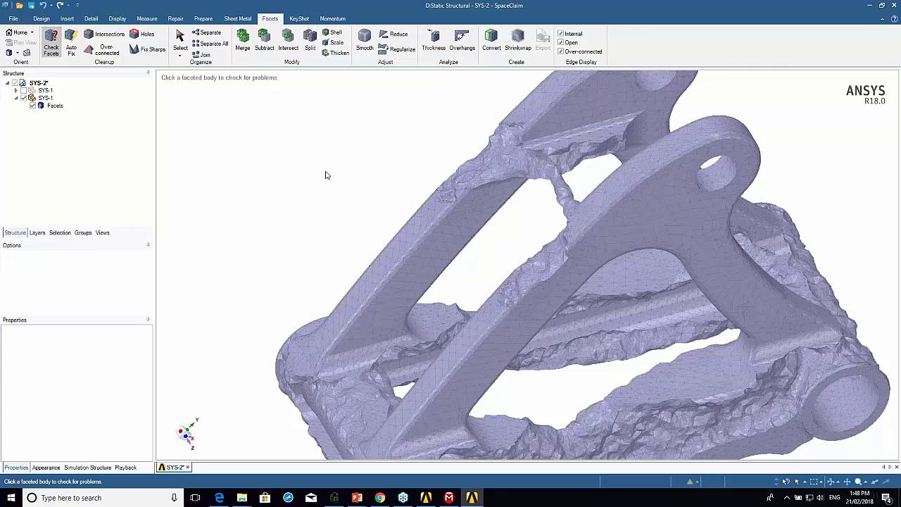
pyautogui.scroll(-3, 326, 174)
pyautogui.moveTo(328, 175); pyautogui.dragTo(561, 233, button='middle')
pyautogui.moveTo(565, 235); pyautogui.dragTo(521, 233, button='middle')
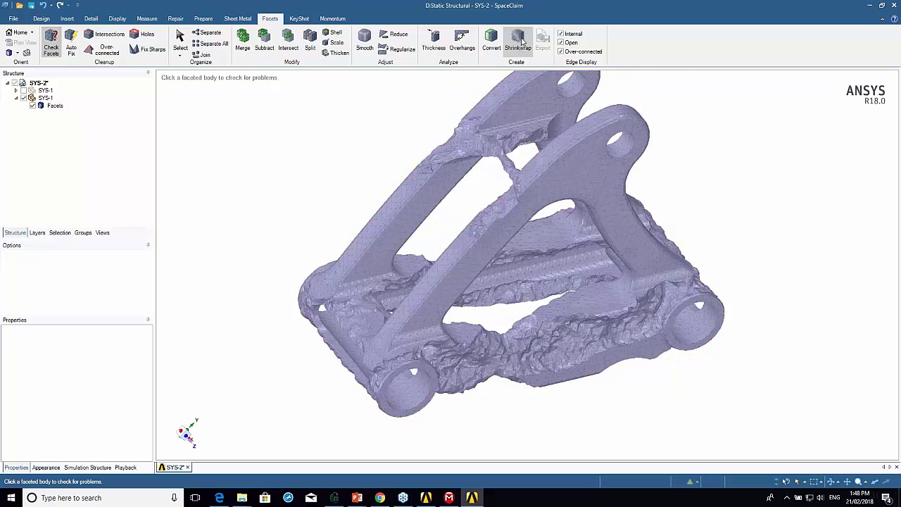
# Shrinkwrap the Facets body with a 2 mm gap size, keeping the original body, and hide the original to view the wrap
pyautogui.click(518, 42)
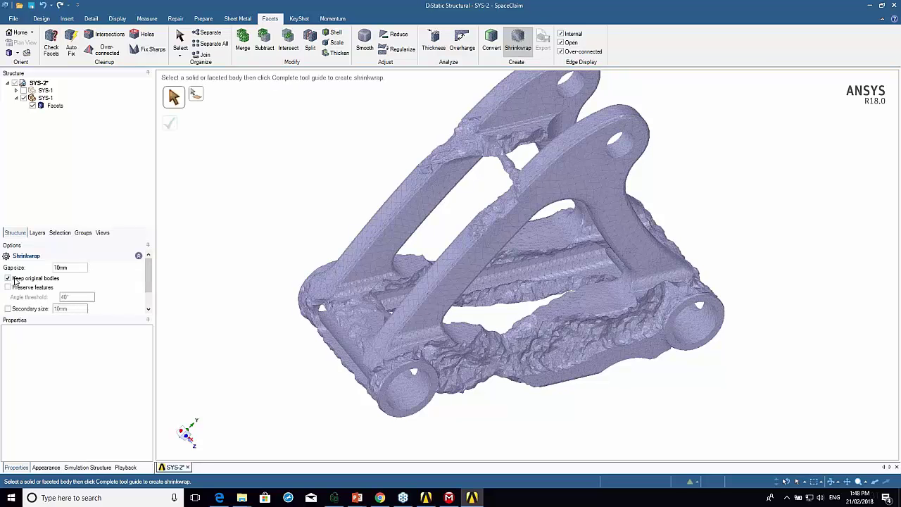
pyautogui.moveTo(70, 267); pyautogui.dragTo(43, 270)
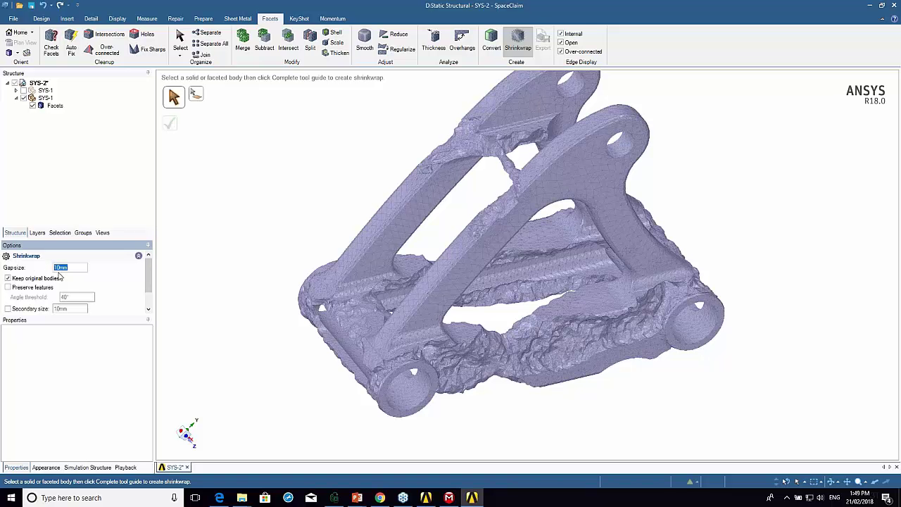
pyautogui.write('2')
pyautogui.press('Return')
pyautogui.click(383, 229)
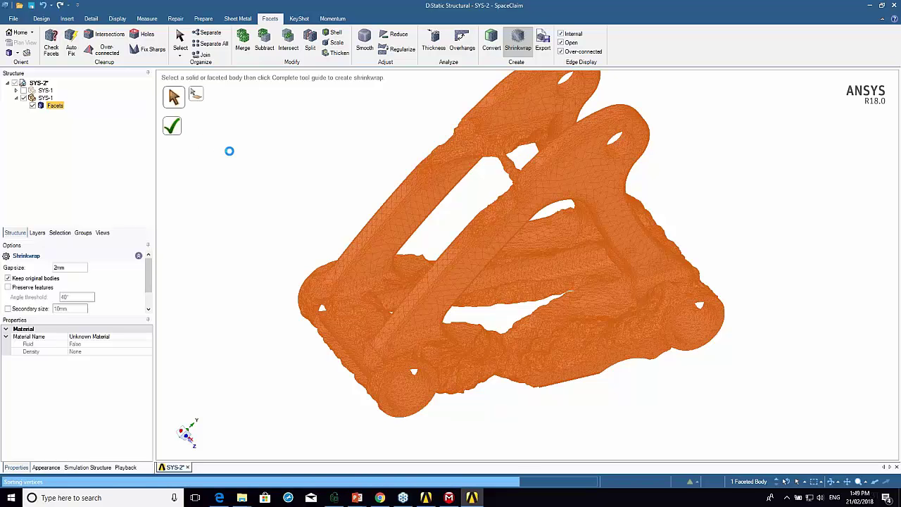
pyautogui.click(33, 104)
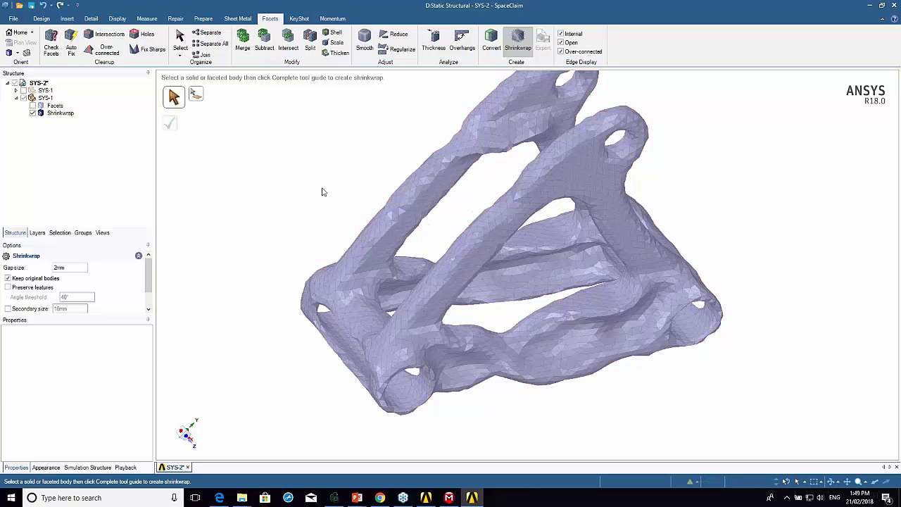
pyautogui.moveTo(400, 177); pyautogui.dragTo(378, 215, button='middle')
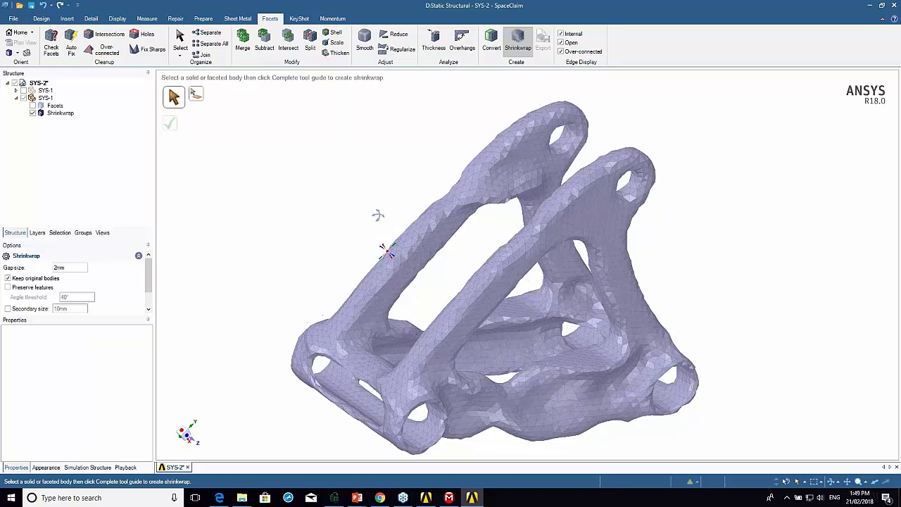
# Show the Facets body again, enable Preserve features for the shrinkwrap and delete the existing Shrinkwrap body
pyautogui.click(32, 105)
pyautogui.click(32, 113)
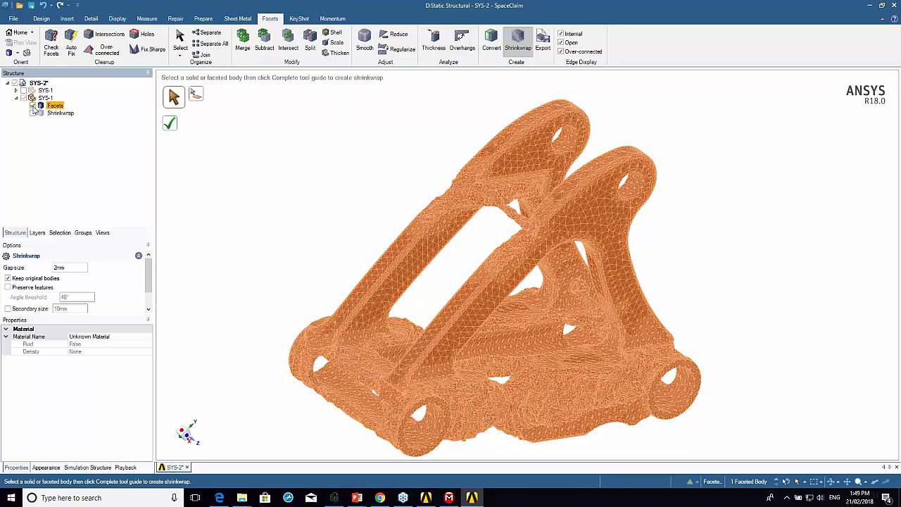
pyautogui.click(9, 288)
pyautogui.rightClick(62, 114)
pyautogui.click(100, 176)
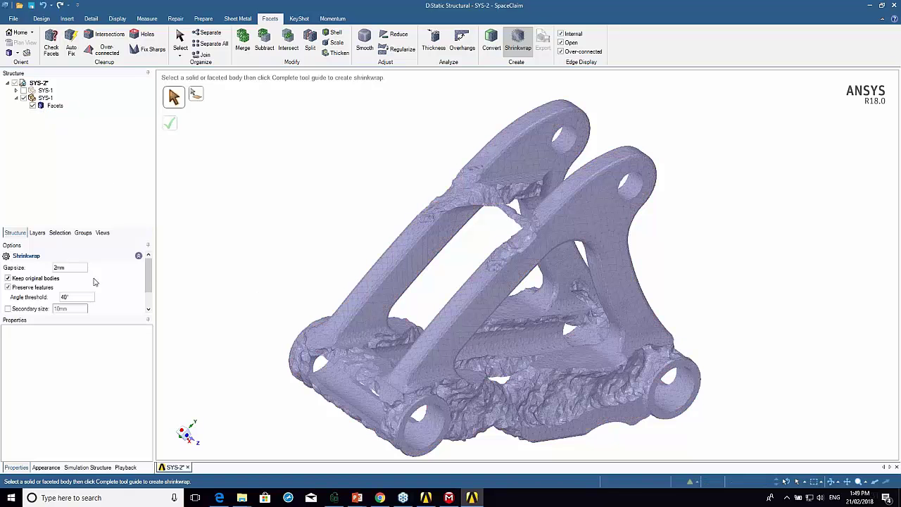
# Shrinkwrap the Facets body with a 2 mm gap size, preserving features at a 40° angle threshold
pyautogui.scroll(-2, 149, 281)
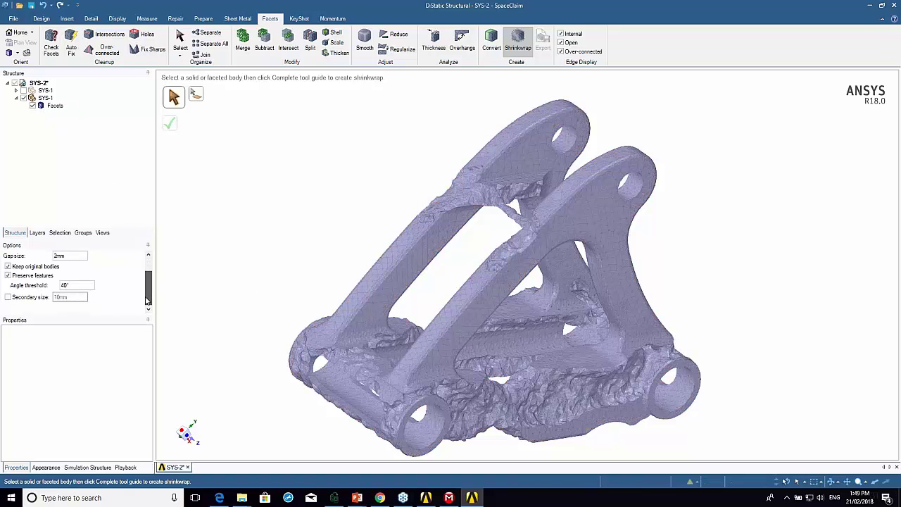
pyautogui.click(375, 352)
pyautogui.scroll(8, 377, 351)
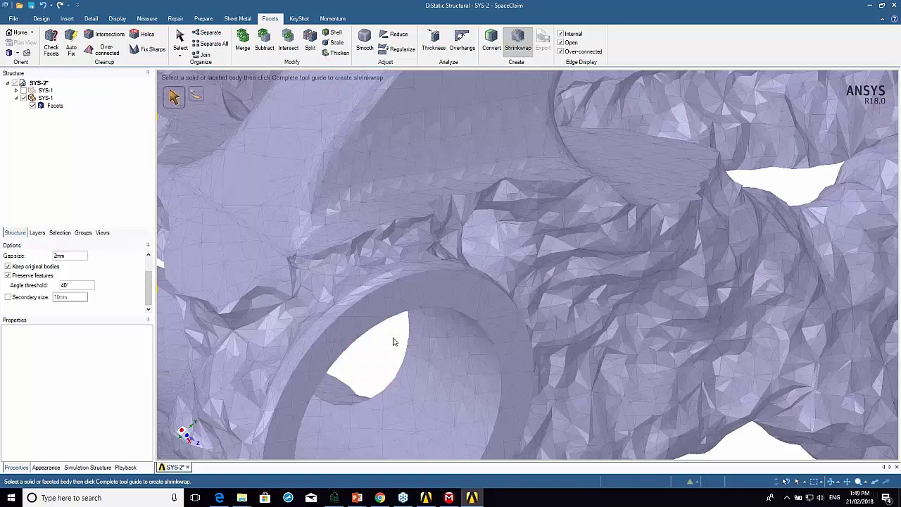
pyautogui.click(397, 323)
pyautogui.scroll(-10, 445, 301)
pyautogui.keyDown('shift'); pyautogui.moveTo(452, 294); pyautogui.dragTo(395, 294, button='middle'); pyautogui.keyUp('shift')
pyautogui.click(120, 156)
pyautogui.click(441, 264)
pyautogui.click(430, 250)
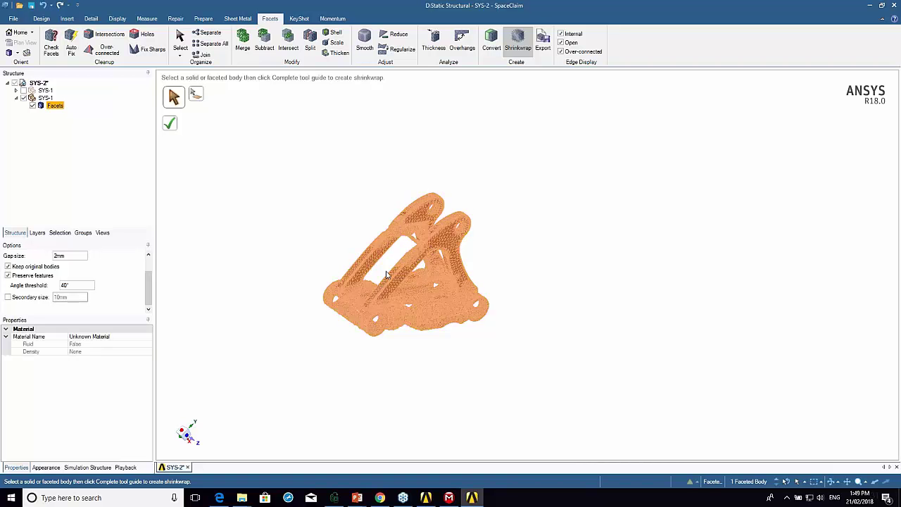
pyautogui.click(171, 128)
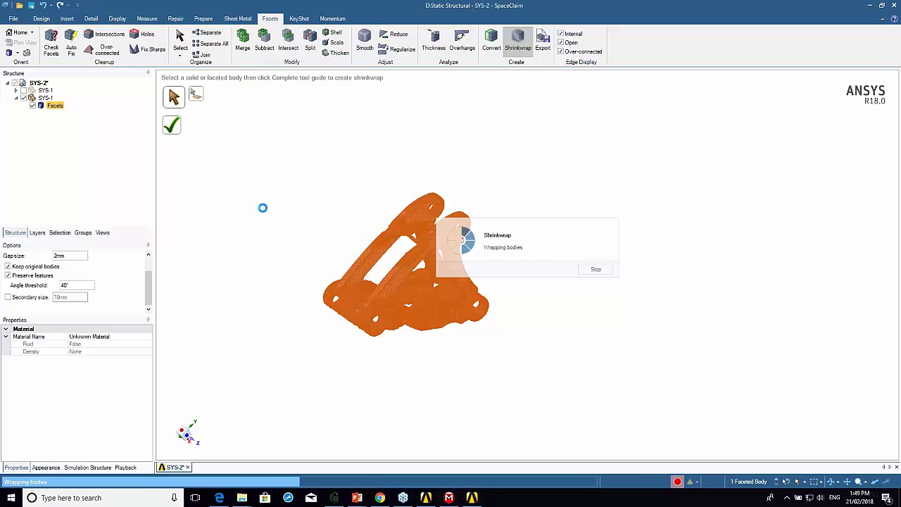
# Compare the feature-preserving shrinkwrap with the Facets body, leave the Facets body shown and delete the shrinkwrap
pyautogui.click(300, 207)
pyautogui.scroll(-2, 340, 230)
pyautogui.scroll(8, 340, 229)
pyautogui.click(33, 105)
pyautogui.moveTo(552, 243)
pyautogui.mouseDown(button='middle')
pyautogui.moveTo(539, 162)
pyautogui.moveTo(540, 175)
pyautogui.mouseUp(button='middle')
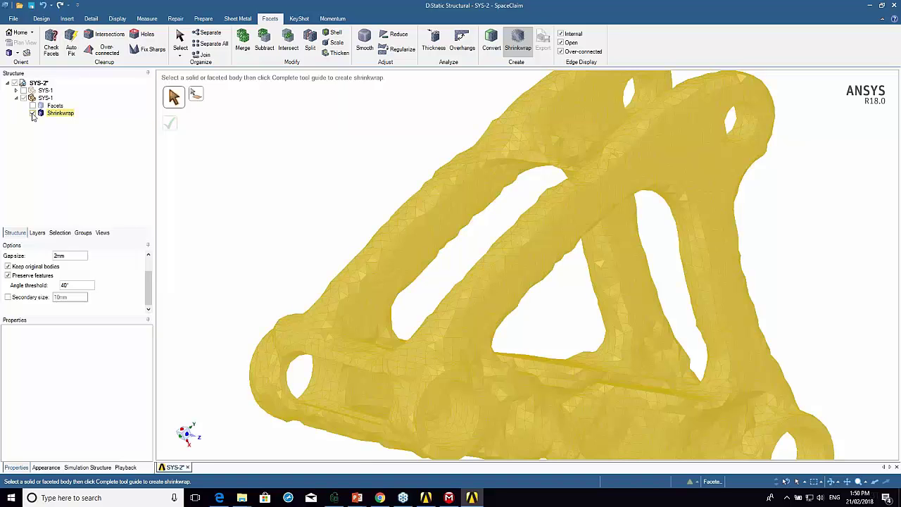
pyautogui.click(32, 114)
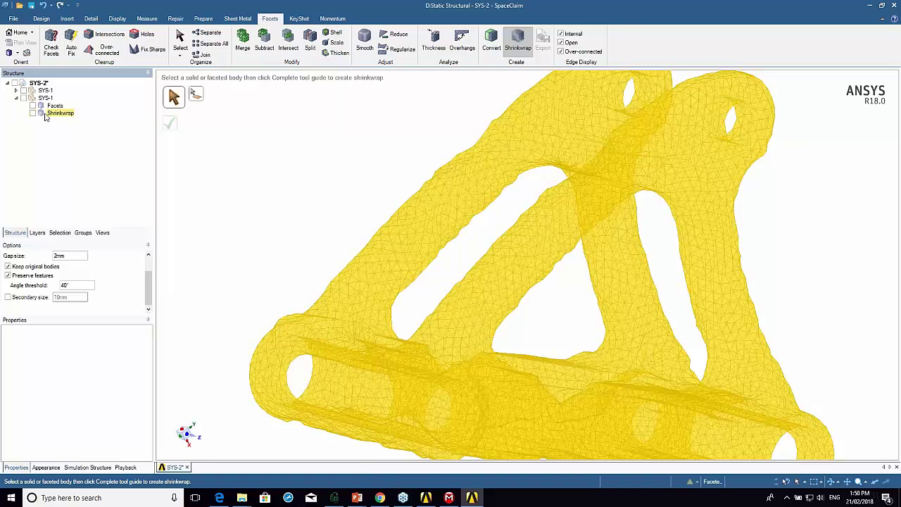
pyautogui.click(32, 105)
pyautogui.rightClick(58, 114)
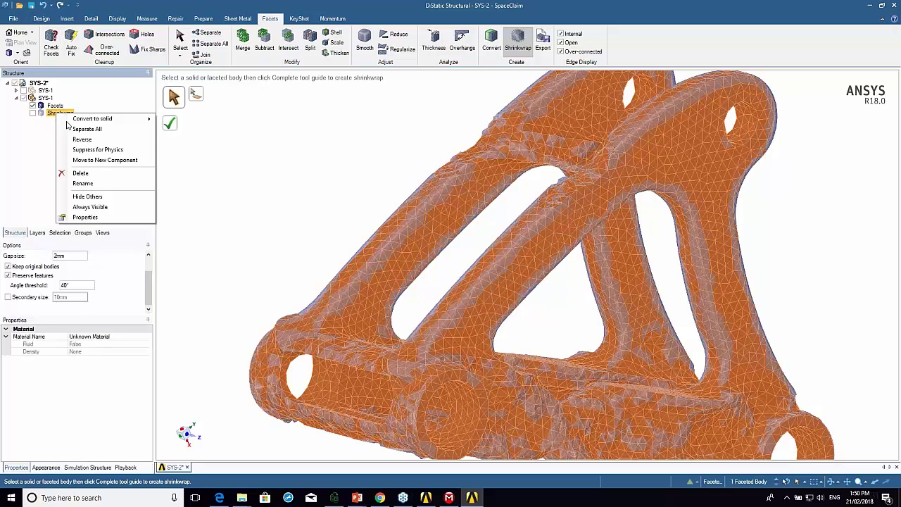
pyautogui.click(76, 173)
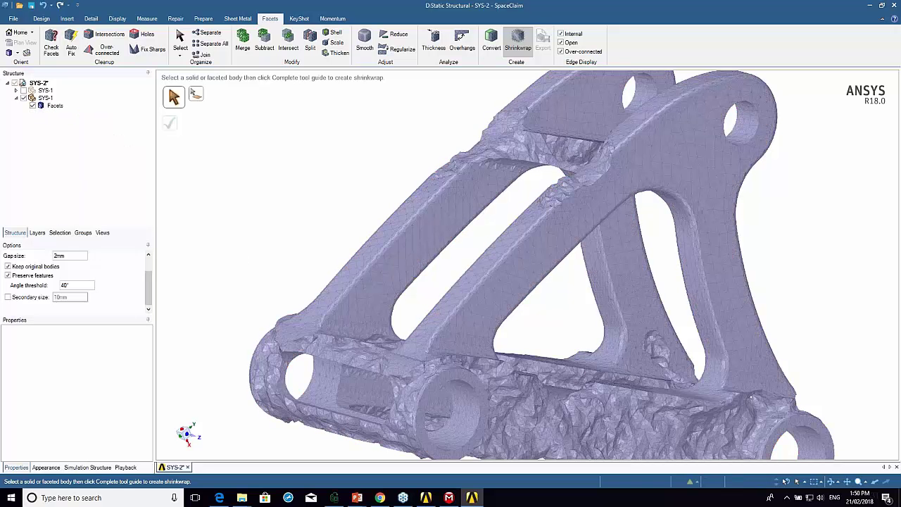
# Shrinkwrap the Facets body with a 1 mm gap size and preserved features, and hide the original Facets body
pyautogui.click(78, 255)
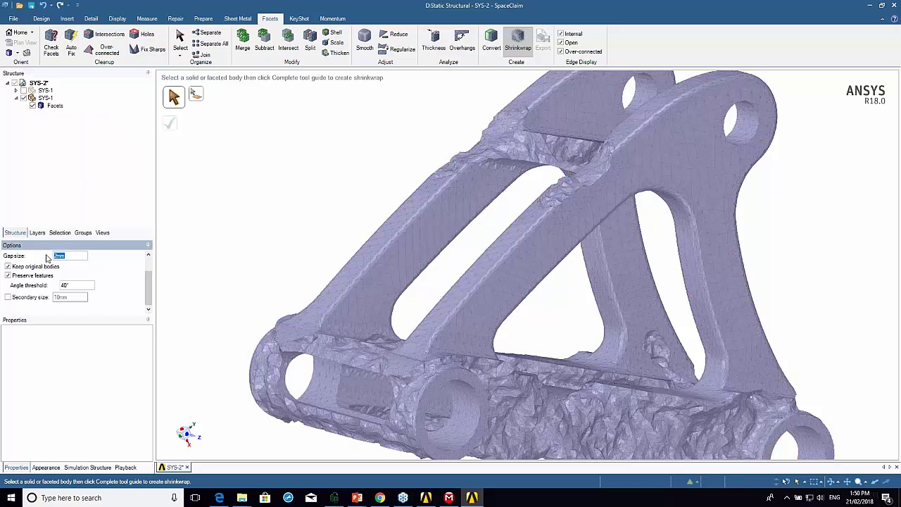
pyautogui.press('Return')
pyautogui.click(368, 296)
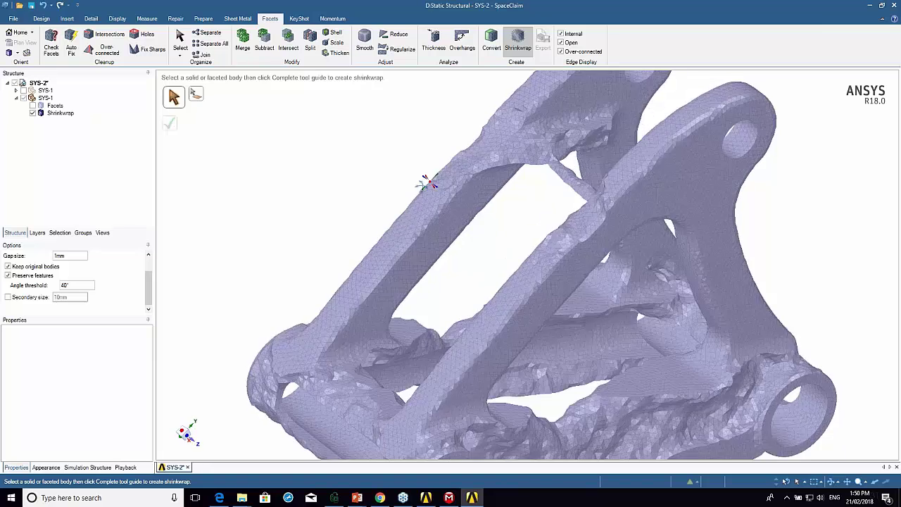
# Examine the 1 mm shrinkwrap around the lower bores and the small openings near the arm bases
pyautogui.moveTo(427, 182); pyautogui.dragTo(549, 280, button='middle')
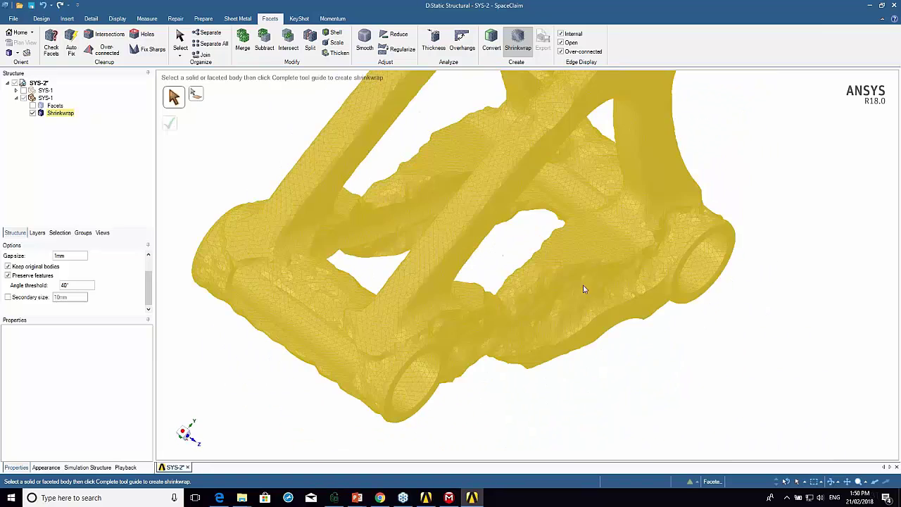
pyautogui.moveTo(701, 273); pyautogui.dragTo(663, 246, button='middle')
pyautogui.scroll(6, 664, 244)
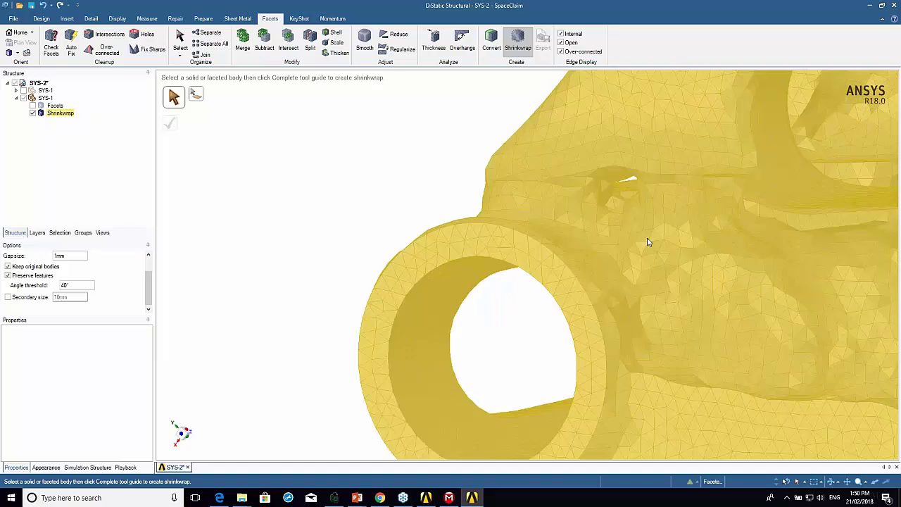
pyautogui.moveTo(574, 277); pyautogui.dragTo(840, 302, button='middle')
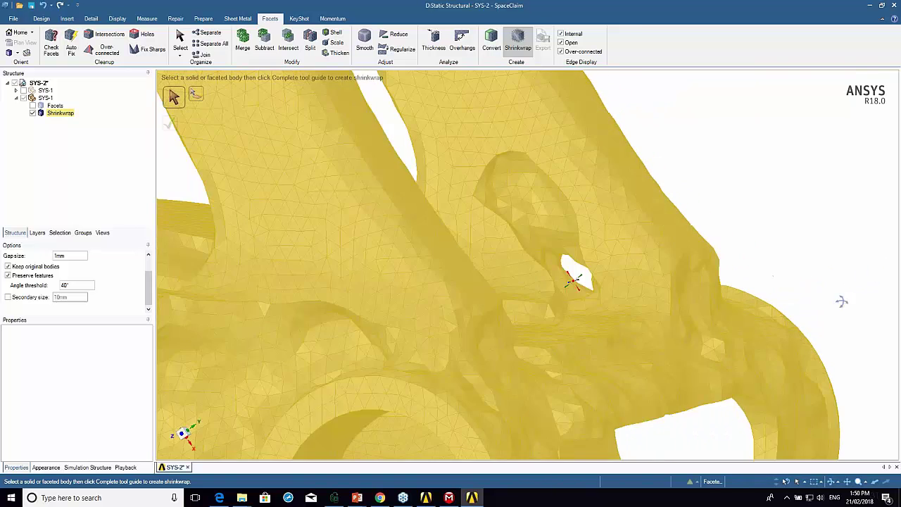
pyautogui.scroll(3, 580, 266)
pyautogui.scroll(-5, 579, 265)
pyautogui.click(509, 77)
# Smooth the whole Shrinkwrap body using the Approximate type with a 60° angle threshold, and inspect an upper bore
pyautogui.click(365, 41)
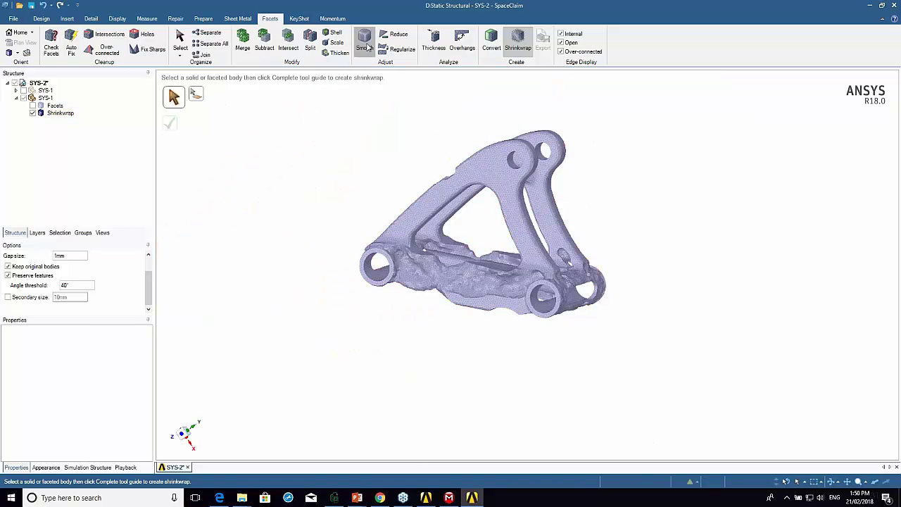
pyautogui.click(426, 200)
pyautogui.doubleClick(426, 200)
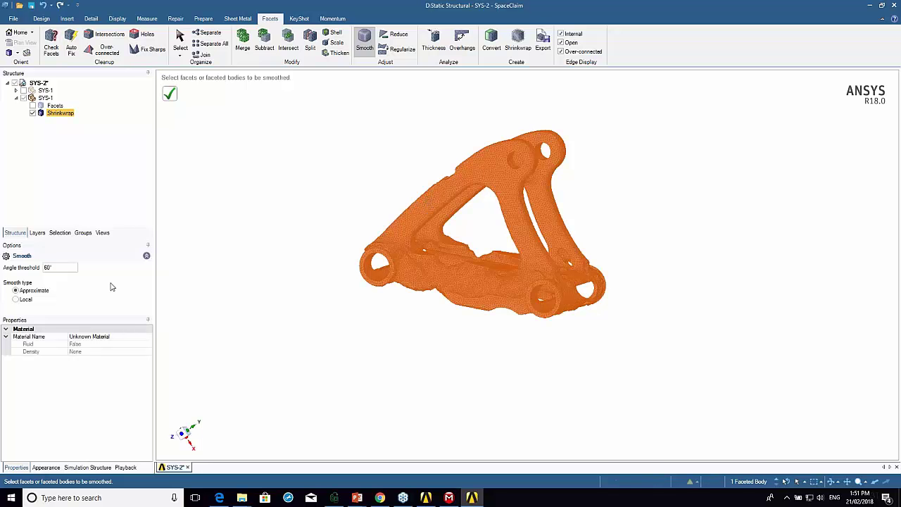
pyautogui.click(172, 99)
pyautogui.click(336, 202)
pyautogui.scroll(-2, 387, 203)
pyautogui.scroll(8, 394, 197)
pyautogui.moveTo(399, 188)
pyautogui.mouseDown(button='middle')
pyautogui.moveTo(573, 264)
pyautogui.moveTo(528, 187)
pyautogui.moveTo(497, 190)
pyautogui.moveTo(482, 215)
pyautogui.moveTo(542, 248)
pyautogui.moveTo(686, 195)
pyautogui.moveTo(428, 275)
pyautogui.moveTo(559, 252)
pyautogui.mouseUp(button='middle')
pyautogui.scroll(5, 558, 252)
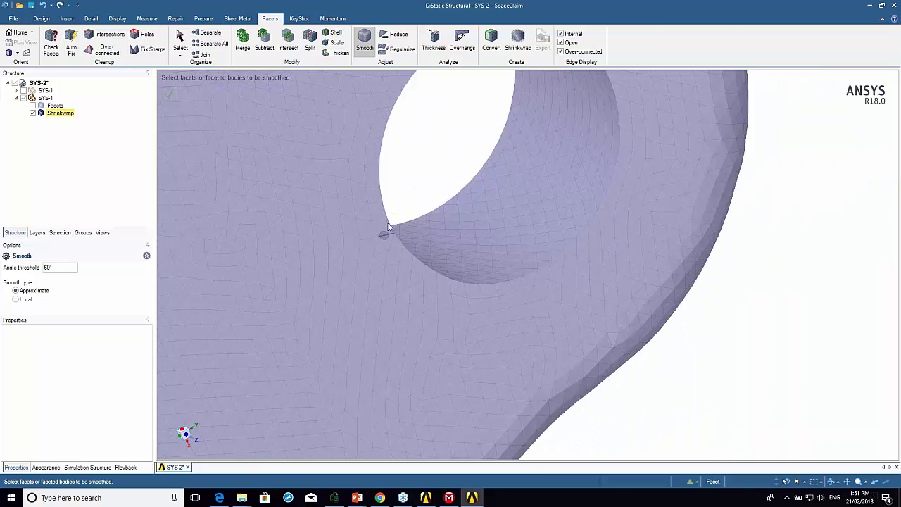
# Convert the smoothed Shrinkwrap body to a solid, merging its faces
pyautogui.scroll(-5, 509, 297)
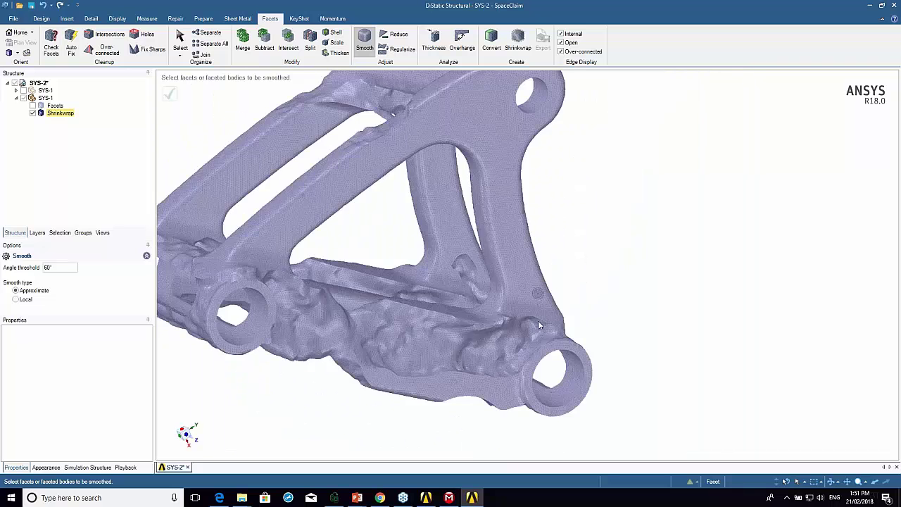
pyautogui.moveTo(474, 344)
pyautogui.mouseDown(button='middle')
pyautogui.moveTo(385, 331)
pyautogui.moveTo(465, 345)
pyautogui.moveTo(512, 402)
pyautogui.mouseUp(button='middle')
pyautogui.click(59, 114)
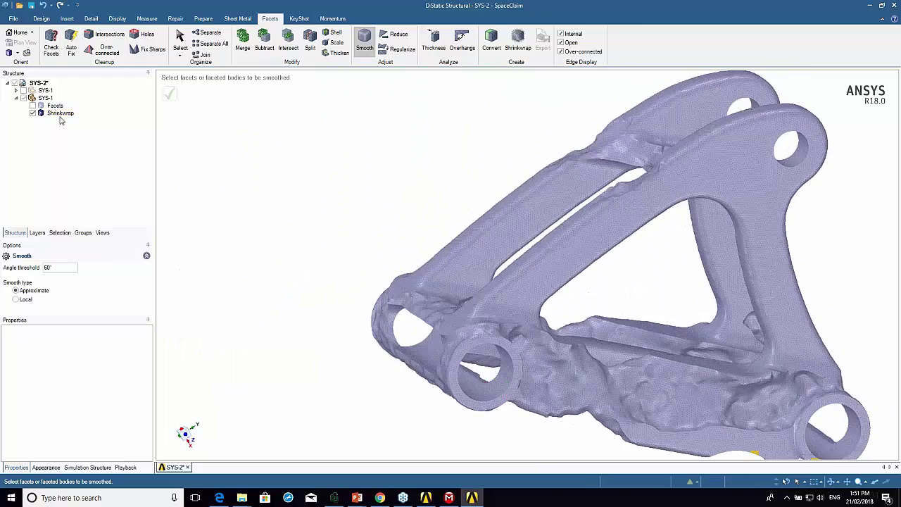
pyautogui.click(40, 92)
pyautogui.click(24, 91)
pyautogui.rightClick(39, 92)
pyautogui.moveTo(390, 169); pyautogui.dragTo(447, 187, button='middle')
pyautogui.click(23, 90)
pyautogui.click(55, 113)
pyautogui.rightClick(50, 115)
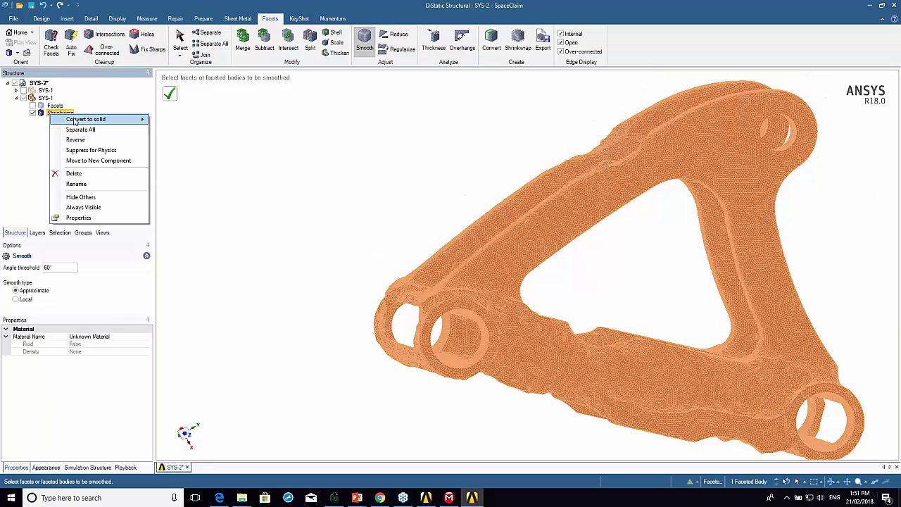
pyautogui.moveTo(130, 121)
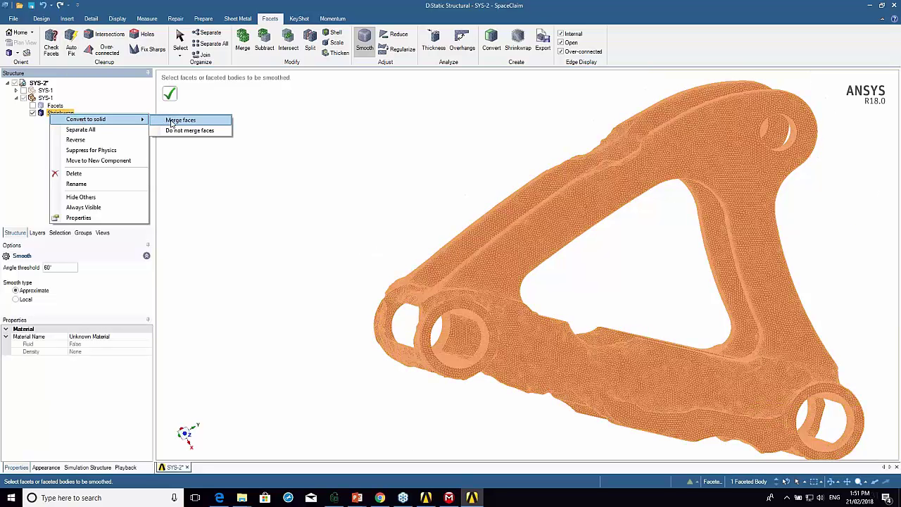
pyautogui.click(171, 121)
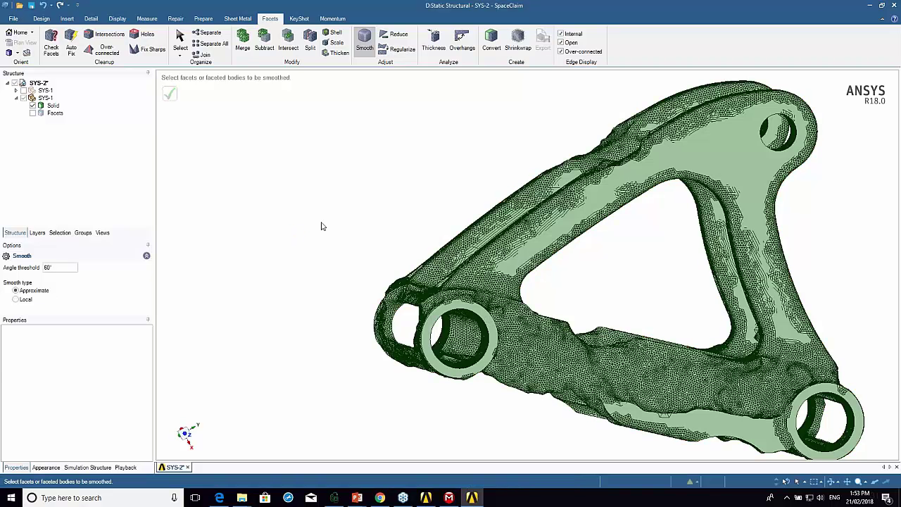
# Suppress the original Facets body for physics and inspect the converted solid from both sides
pyautogui.click(47, 113)
pyautogui.rightClick(44, 116)
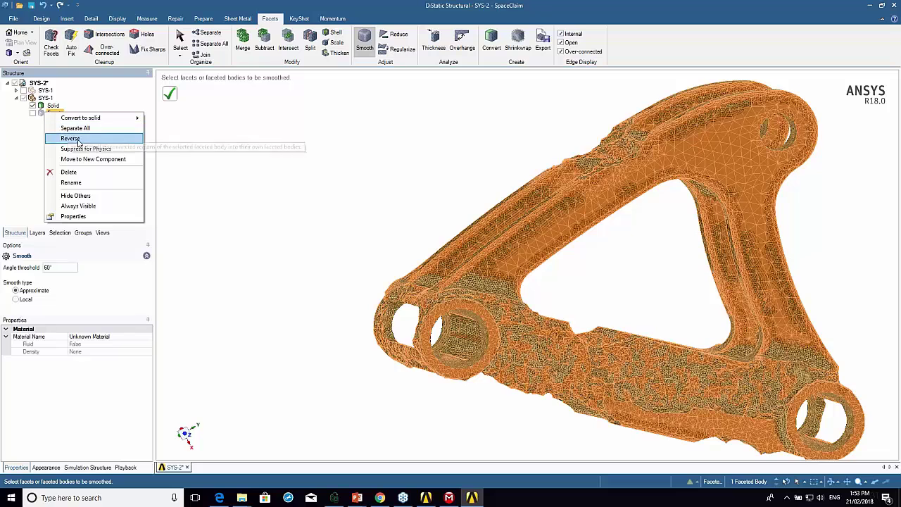
pyautogui.click(67, 147)
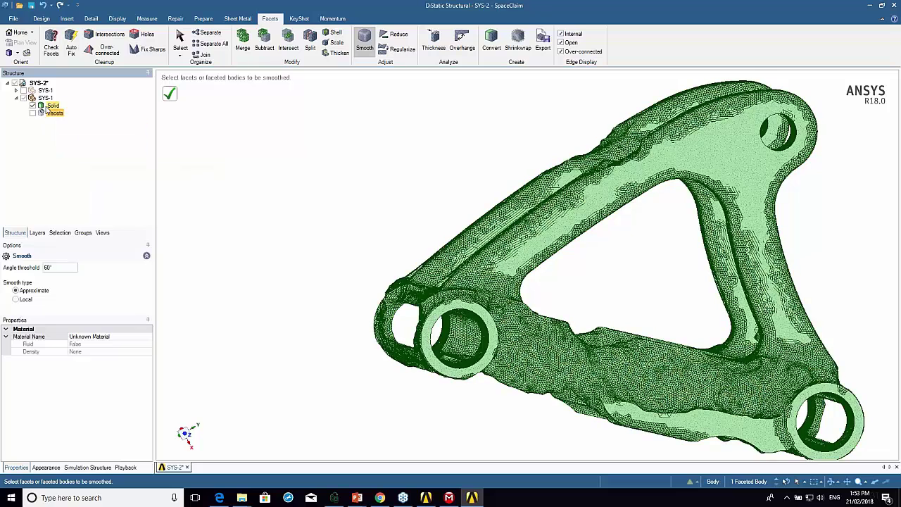
pyautogui.moveTo(499, 193)
pyautogui.mouseDown(button='middle')
pyautogui.moveTo(446, 233)
pyautogui.moveTo(451, 216)
pyautogui.moveTo(411, 209)
pyautogui.moveTo(389, 185)
pyautogui.moveTo(424, 177)
pyautogui.moveTo(491, 339)
pyautogui.mouseUp(button='middle')
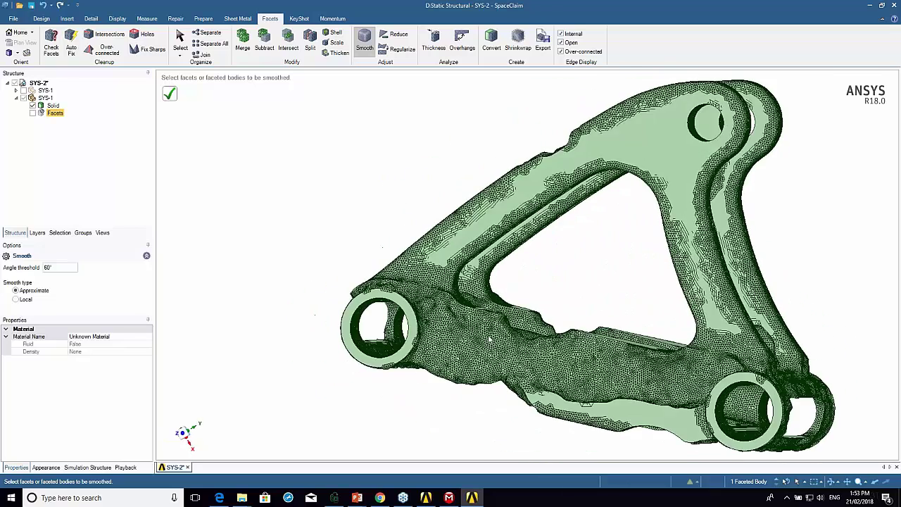
pyautogui.moveTo(408, 285); pyautogui.dragTo(469, 237, button='middle')
# Switch to Workbench and refresh the Model cell of the validation Static Structural system D
pyautogui.click(425, 497)
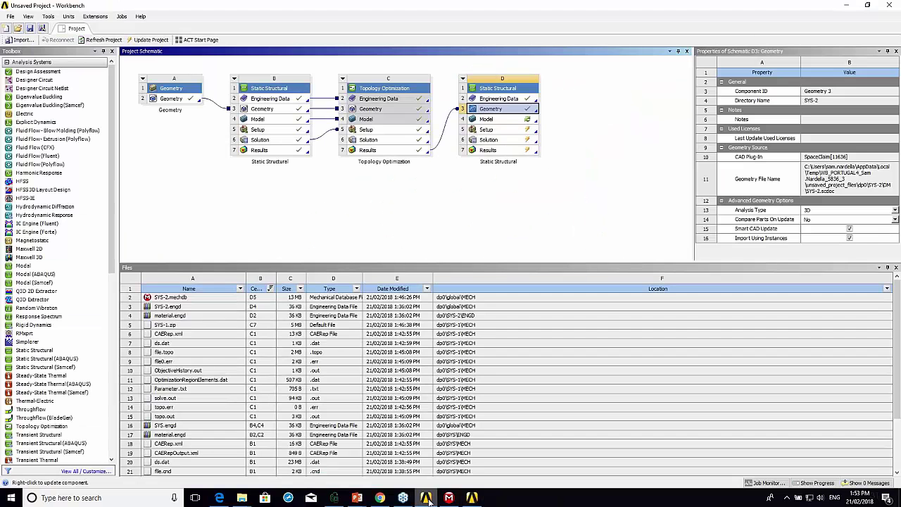
pyautogui.click(504, 120)
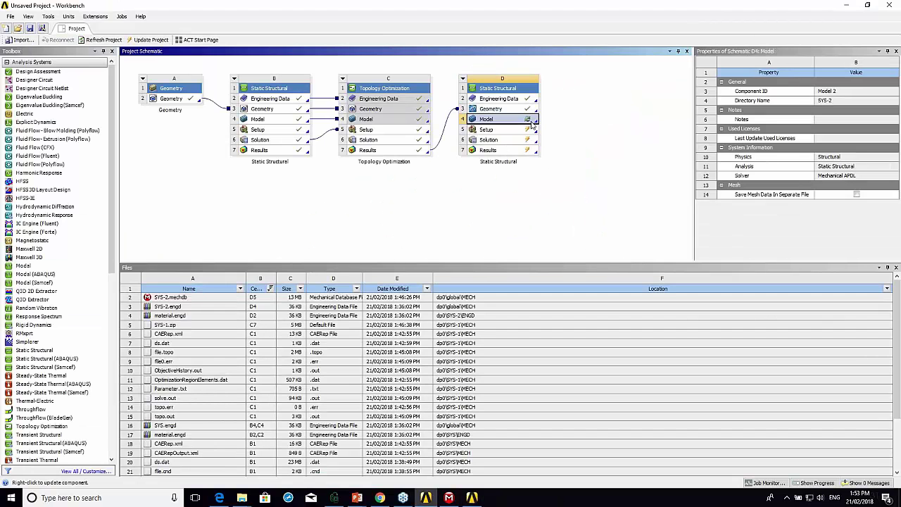
pyautogui.rightClick(506, 121)
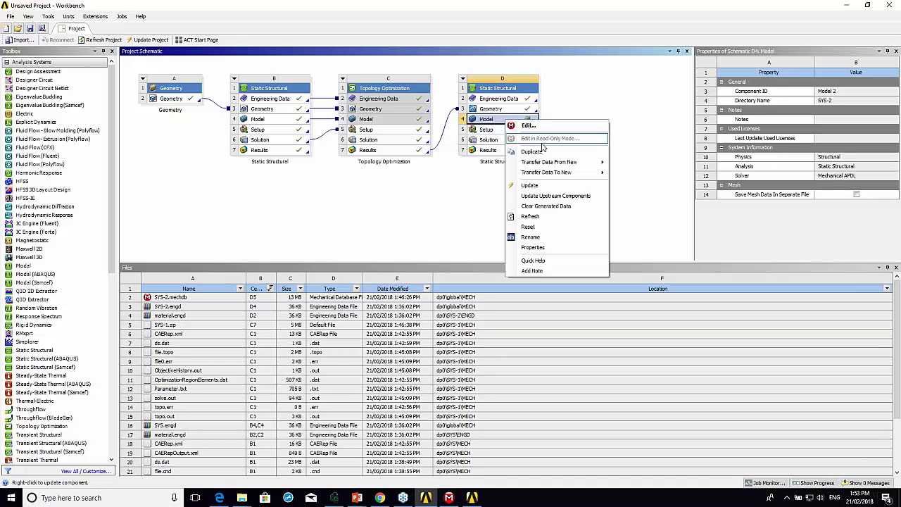
pyautogui.click(532, 217)
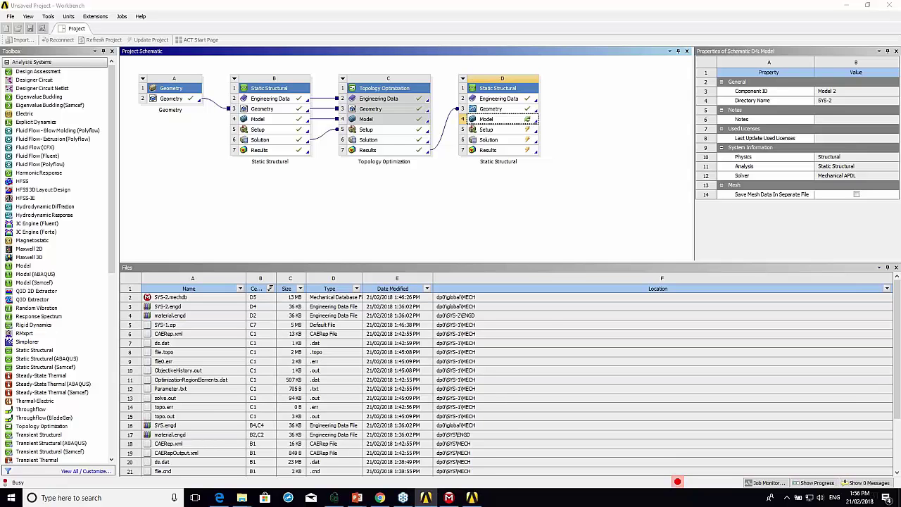
# In the spring_crank_topo_opt project, open system D's geometry in SpaceClaim, dismiss the welcome dialog and inspect the prepared solid
pyautogui.moveTo(357, 499)
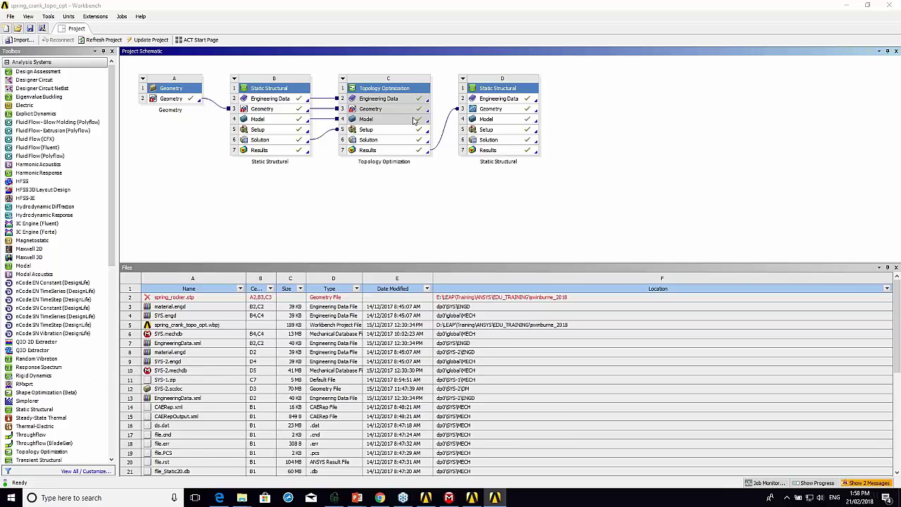
pyautogui.click(485, 110)
pyautogui.doubleClick(485, 110)
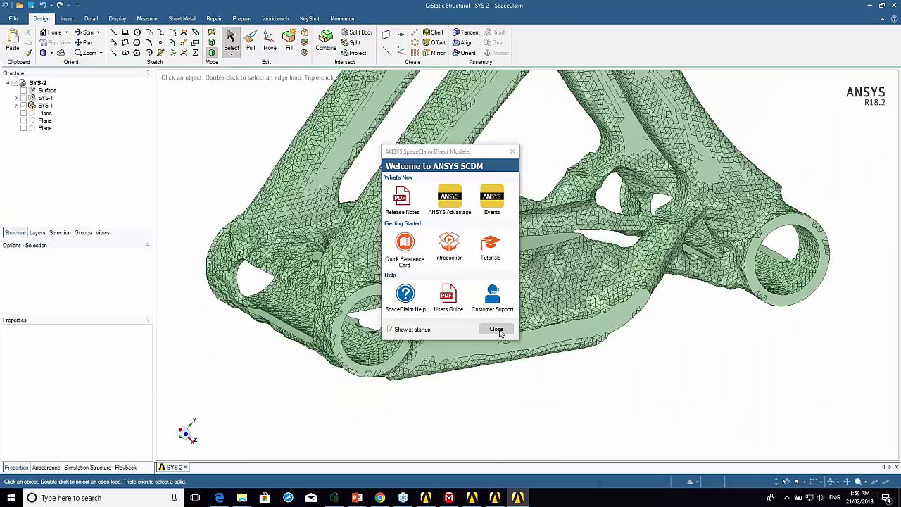
pyautogui.click(496, 329)
pyautogui.scroll(-5, 539, 217)
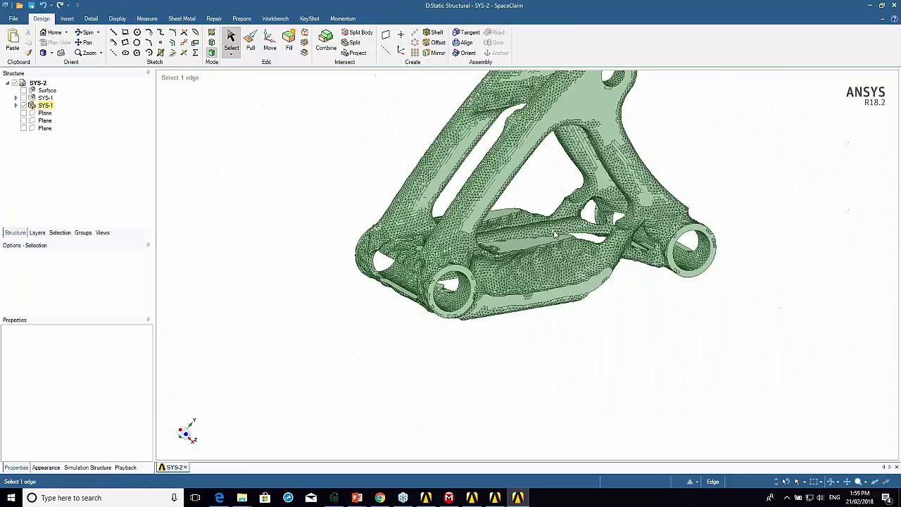
pyautogui.moveTo(492, 253); pyautogui.dragTo(438, 318, button='middle')
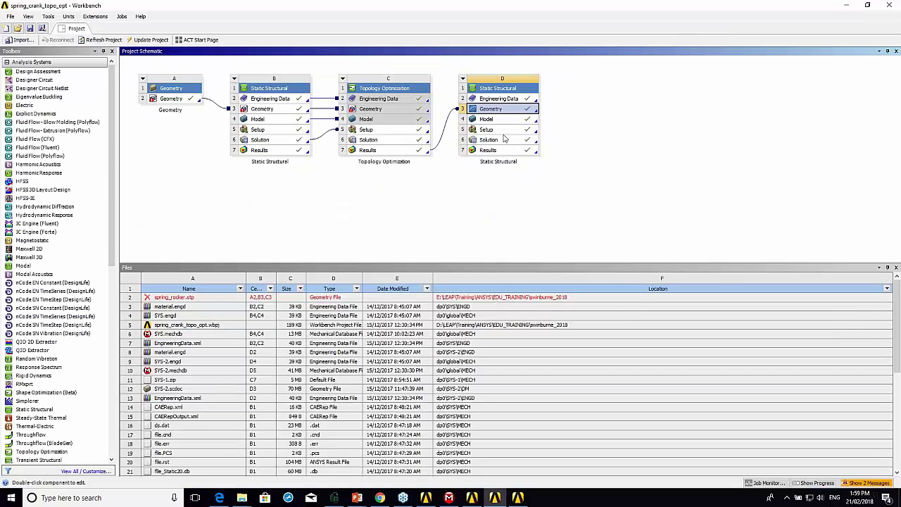
# Open system D's model in Mechanical from the spring_crank_topo_opt project and review the mesh and its Patch Independent method settings
pyautogui.doubleClick(489, 119)
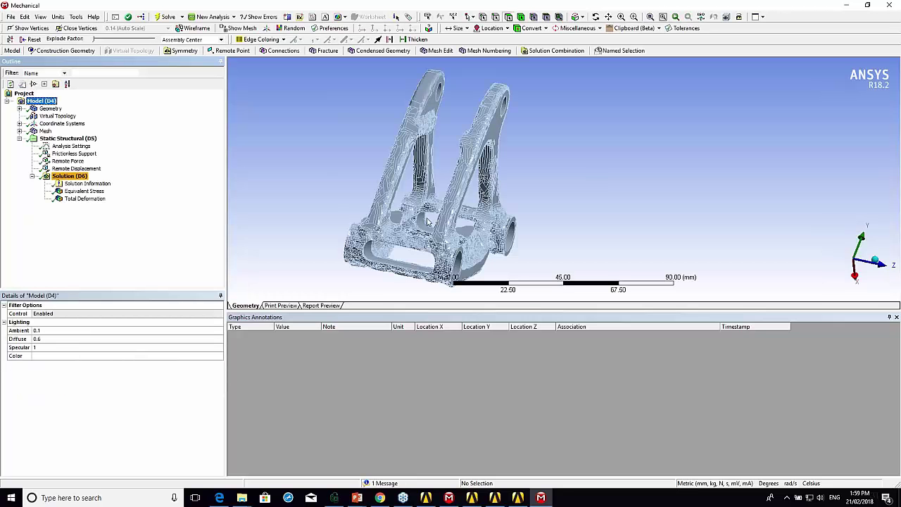
pyautogui.click(44, 132)
pyautogui.moveTo(483, 241)
pyautogui.mouseDown(button='middle')
pyautogui.moveTo(489, 206)
pyautogui.moveTo(403, 208)
pyautogui.mouseUp(button='middle')
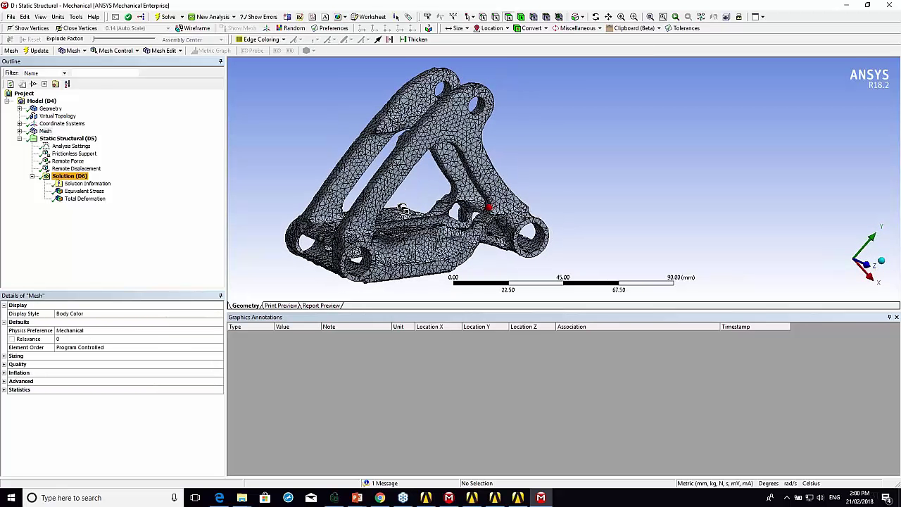
pyautogui.click(20, 131)
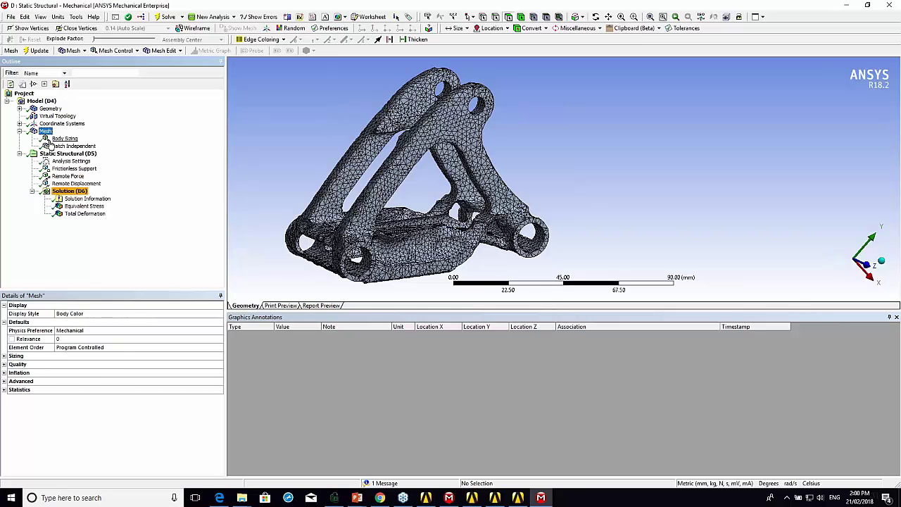
pyautogui.click(65, 146)
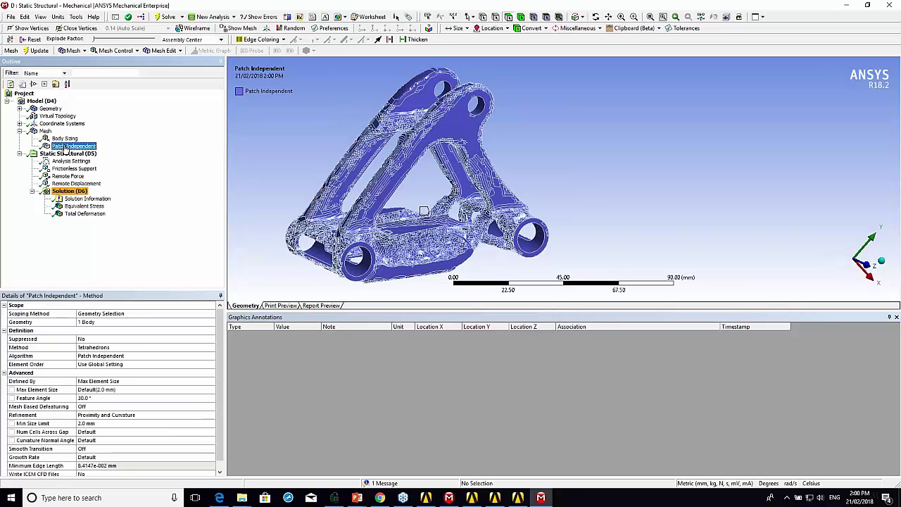
# Examine the Virtual Topology faces around the lower bores and base, dismissing the mail notification
pyautogui.click(36, 117)
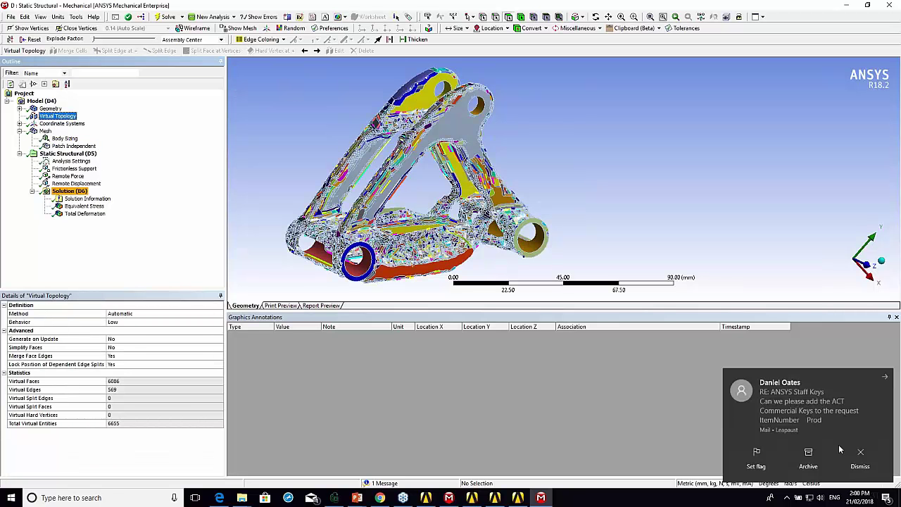
pyautogui.click(863, 459)
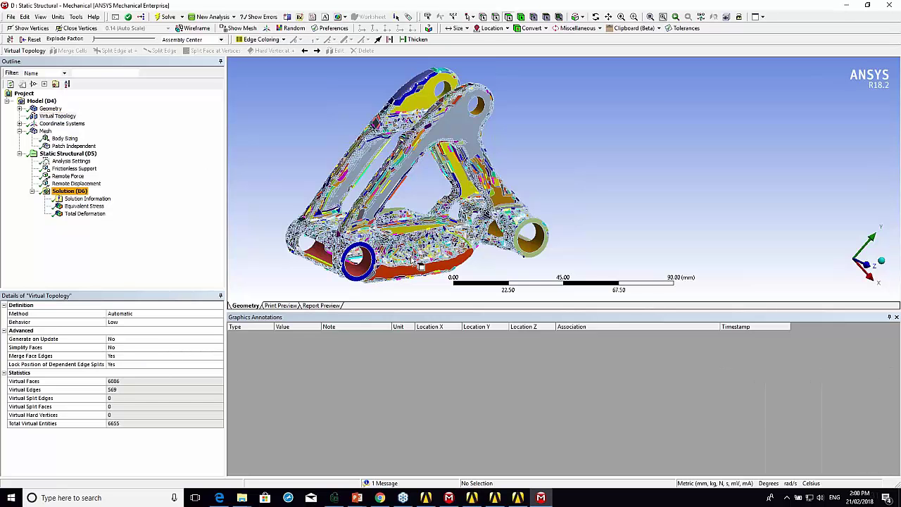
pyautogui.scroll(5, 462, 252)
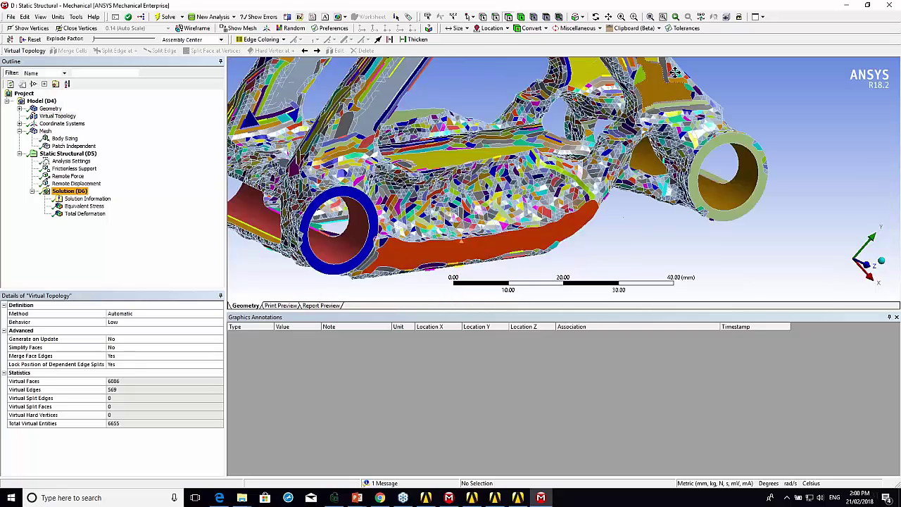
pyautogui.scroll(3, 611, 179)
pyautogui.scroll(2, 563, 188)
pyautogui.scroll(-7, 563, 190)
pyautogui.scroll(-1, 563, 190)
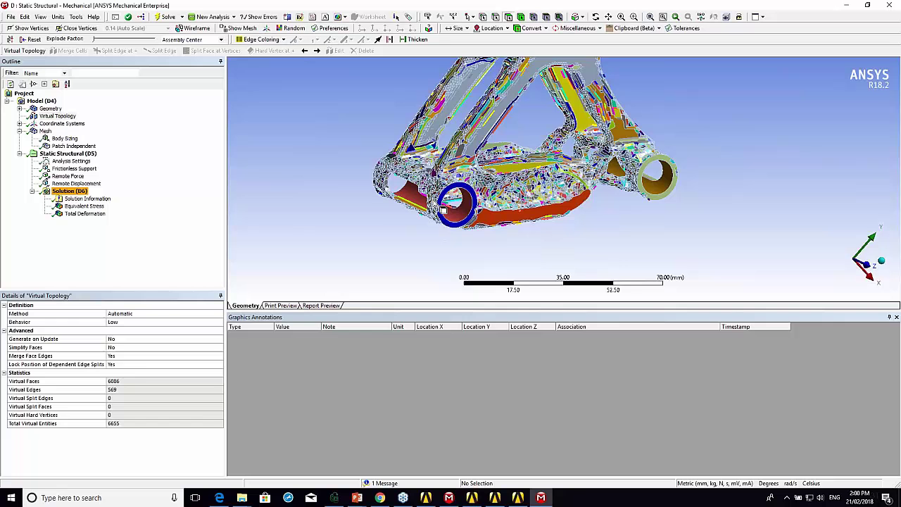
# Recheck the Patch Independent method settings and examine the resulting tetrahedral mesh around the base up close
pyautogui.click(66, 147)
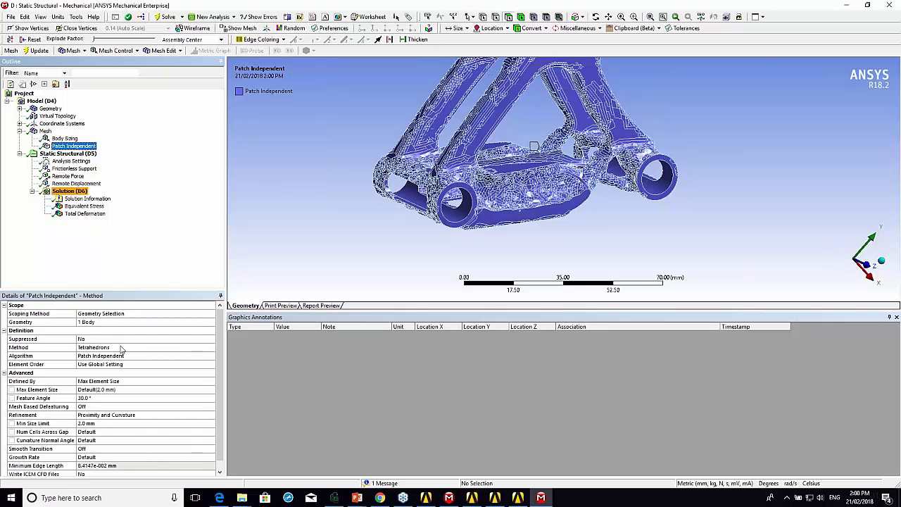
pyautogui.click(46, 132)
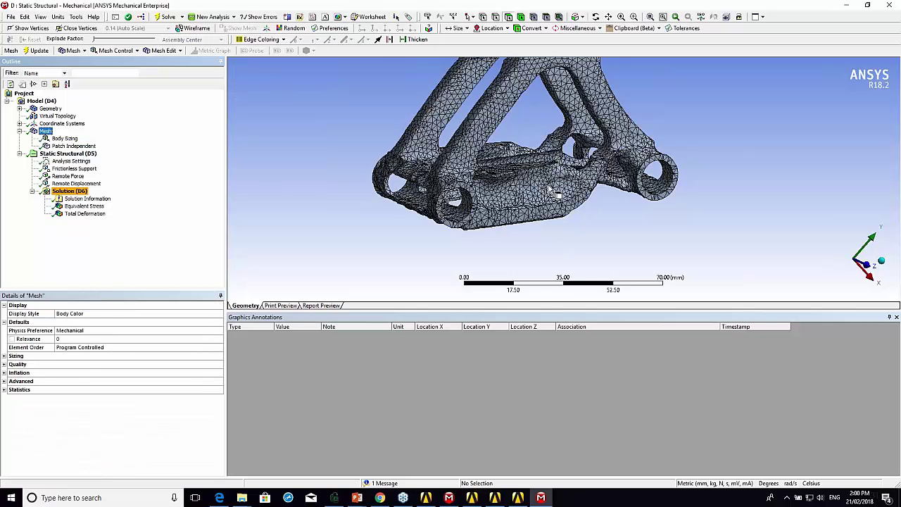
pyautogui.scroll(5, 503, 199)
pyautogui.scroll(2, 502, 199)
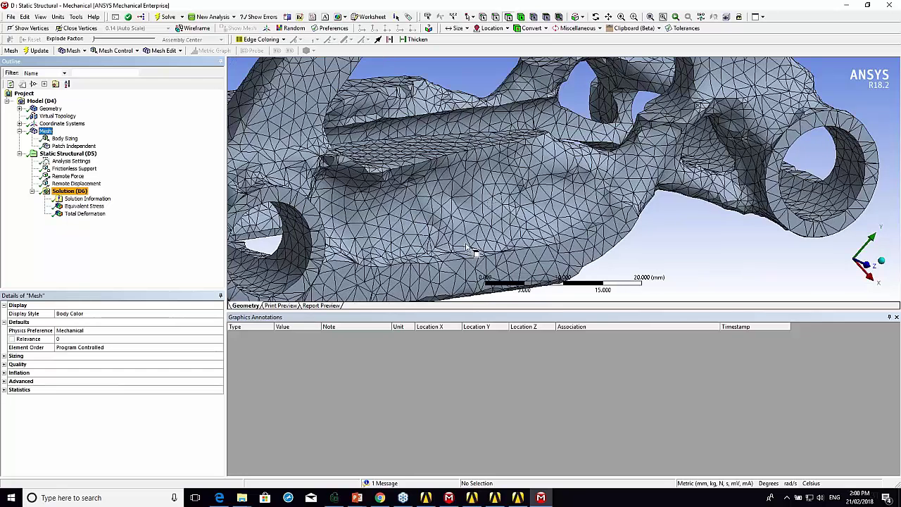
pyautogui.scroll(-3, 461, 223)
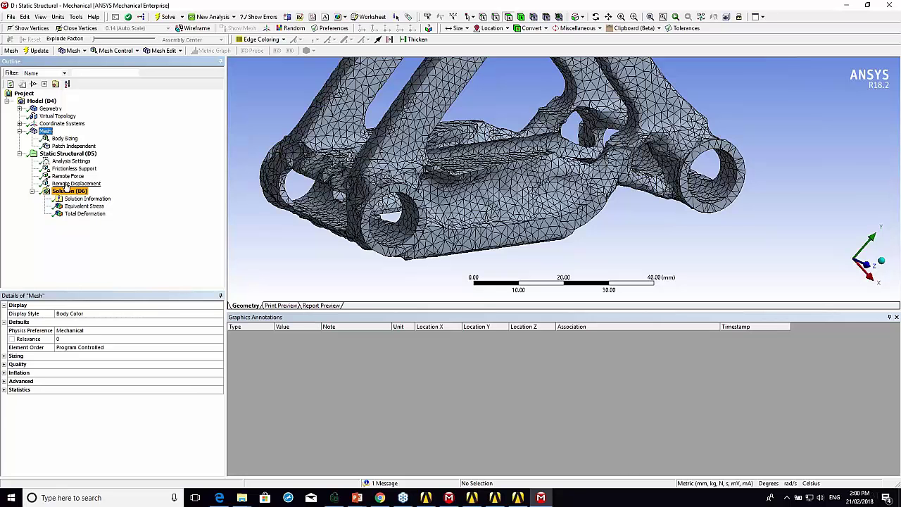
# Review the Equivalent Stress and Total Deformation results, examining the stress plot on the arms and base from several angles
pyautogui.click(84, 206)
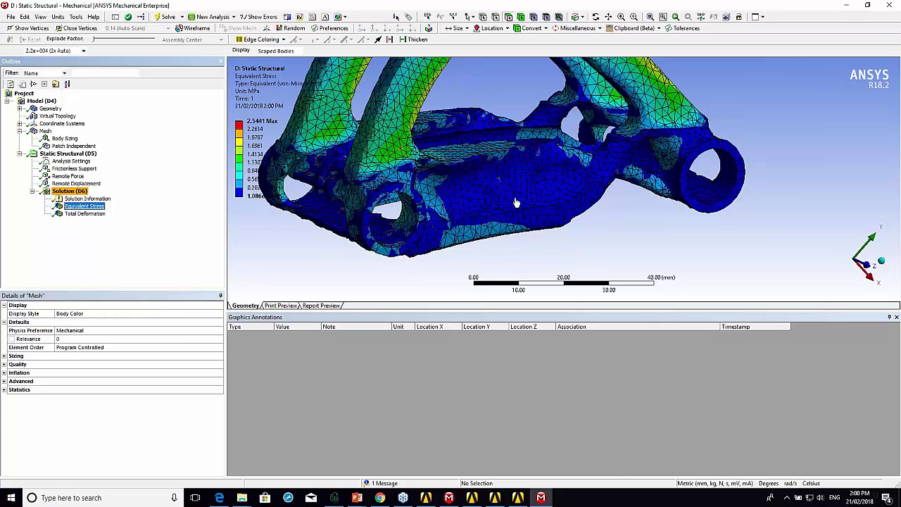
pyautogui.moveTo(504, 144); pyautogui.dragTo(598, 180, button='middle')
pyautogui.scroll(-3, 534, 166)
pyautogui.click(85, 213)
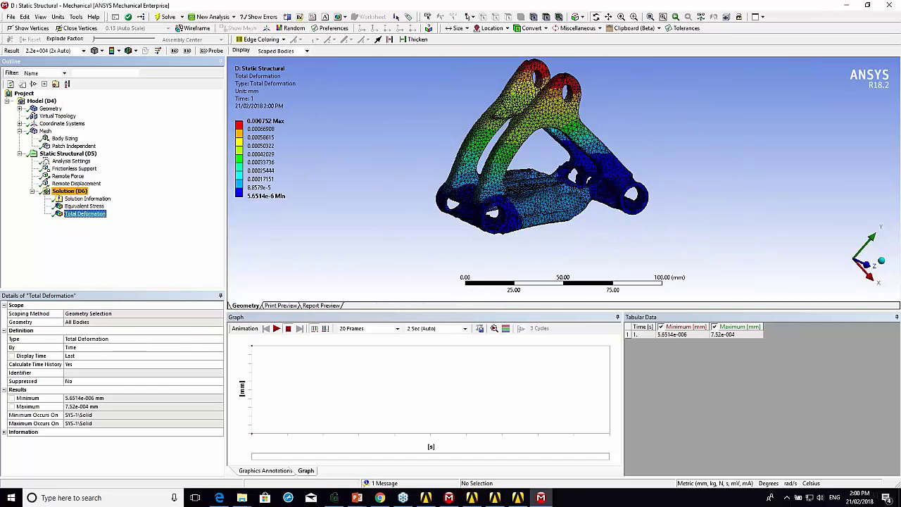
pyautogui.click(84, 206)
pyautogui.click(569, 119)
pyautogui.moveTo(569, 120); pyautogui.dragTo(543, 100)
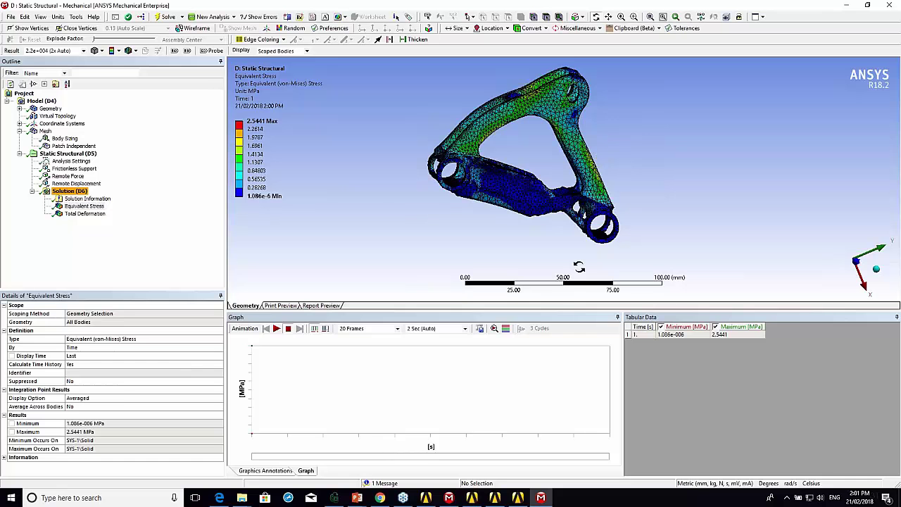
pyautogui.keyDown('ctrl'); pyautogui.moveTo(552, 162); pyautogui.dragTo(512, 174, button='middle'); pyautogui.keyUp('ctrl')
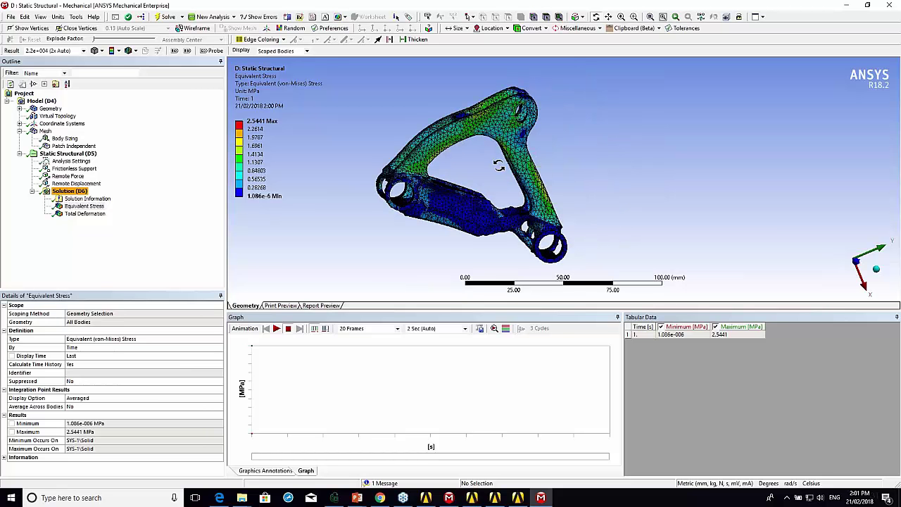
pyautogui.moveTo(473, 166); pyautogui.dragTo(497, 211)
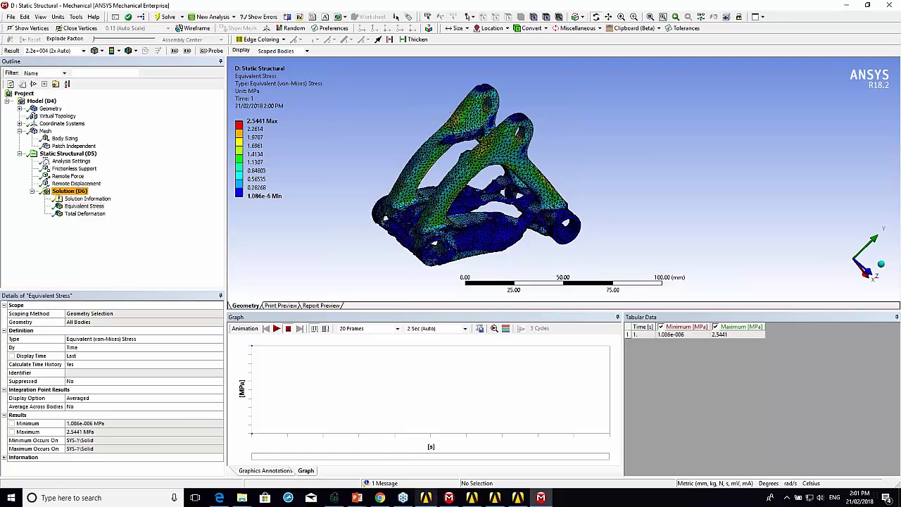
# Return to the Unsaved Project in Workbench to check the progress of the model refresh
pyautogui.click(495, 499)
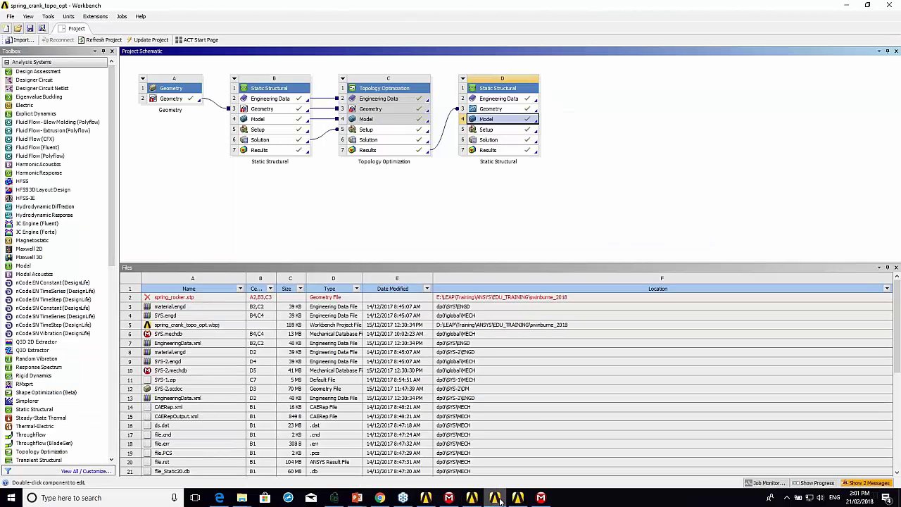
pyautogui.click(518, 498)
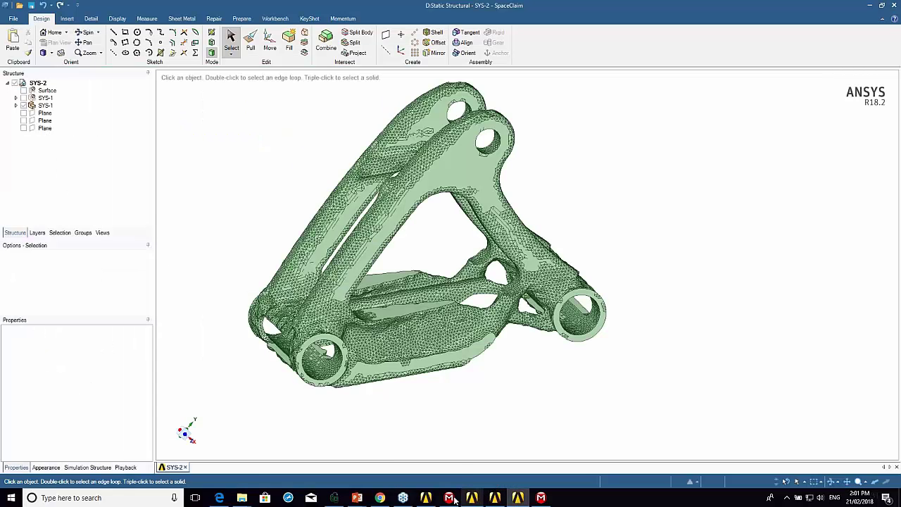
pyautogui.click(427, 499)
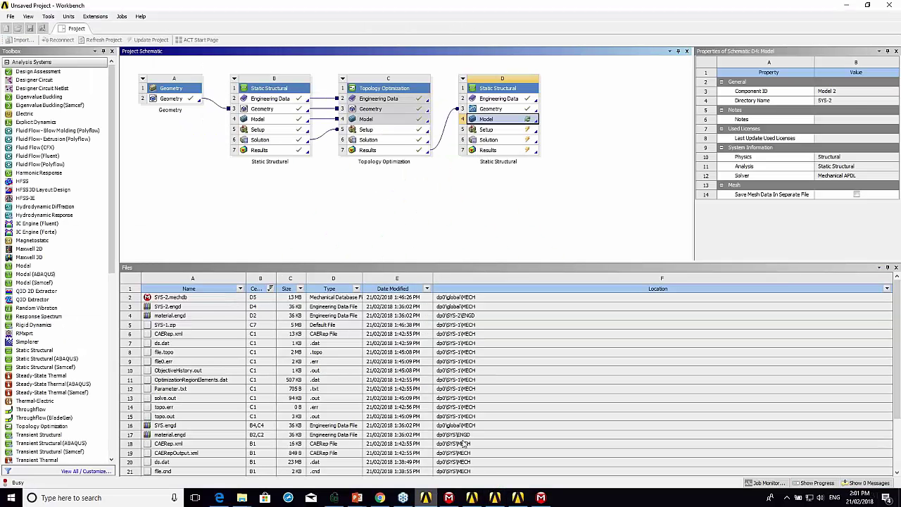